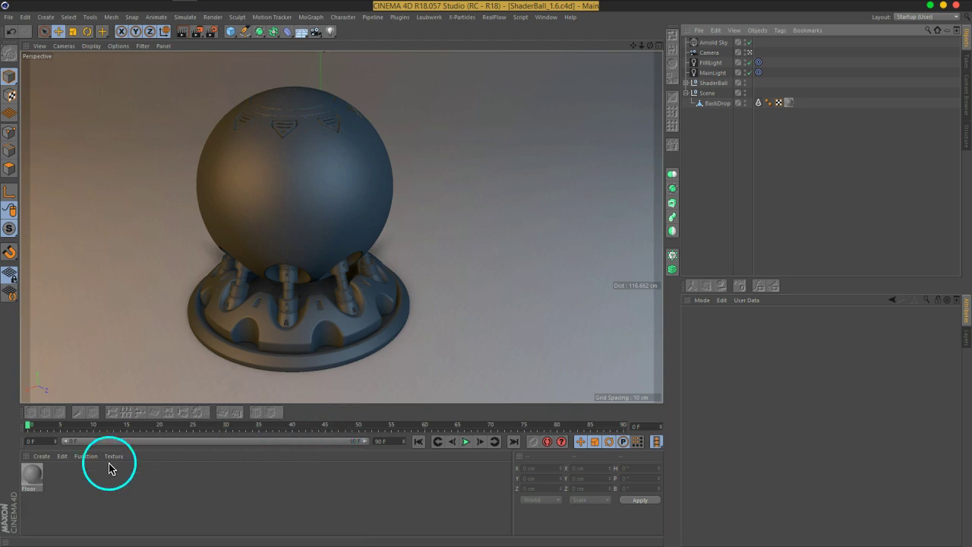
- Create an Arnold Shader Network material and drag it onto the ShaderBall object
{"action": "left_click", "coordinate": [41, 457]}
{"action": "left_click", "coordinate": [82, 385]}
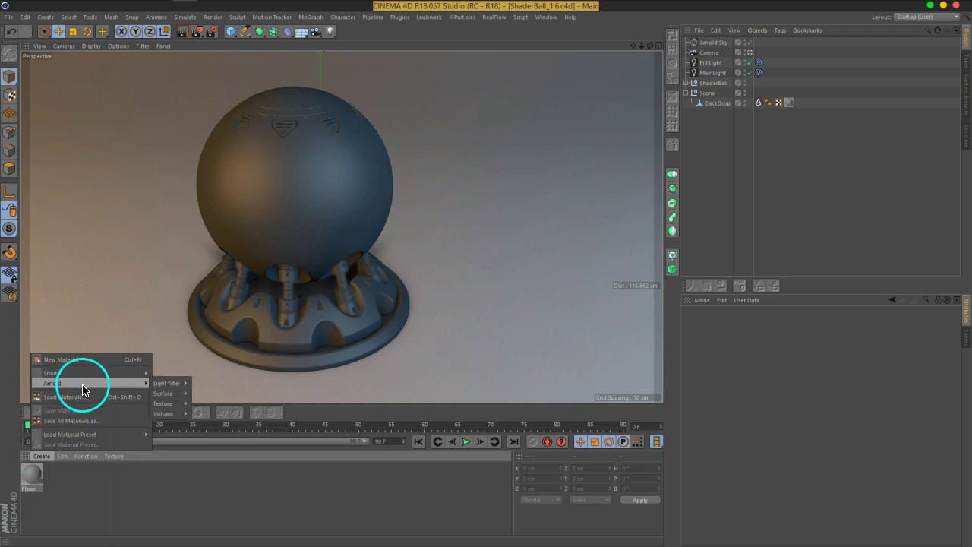
{"action": "left_click", "coordinate": [174, 394]}
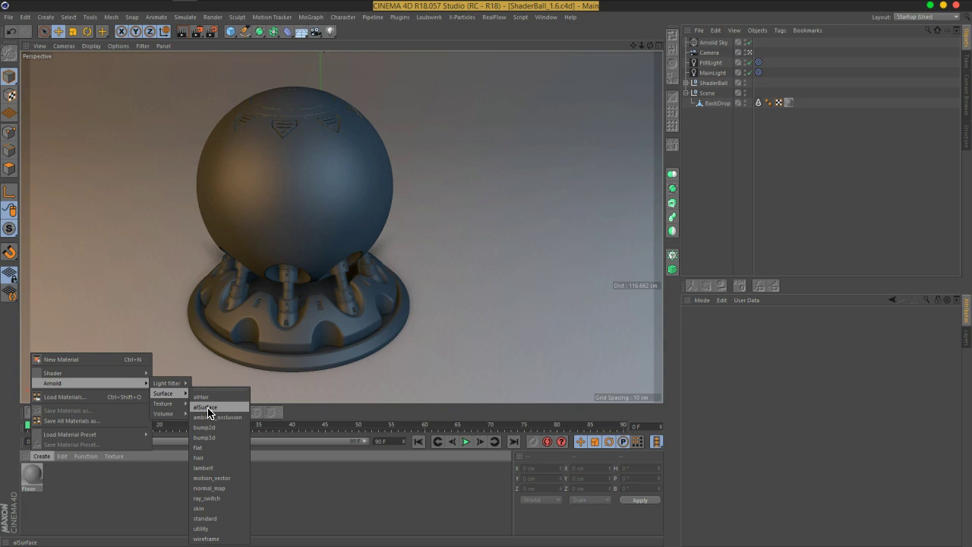
{"action": "left_click", "coordinate": [139, 374]}
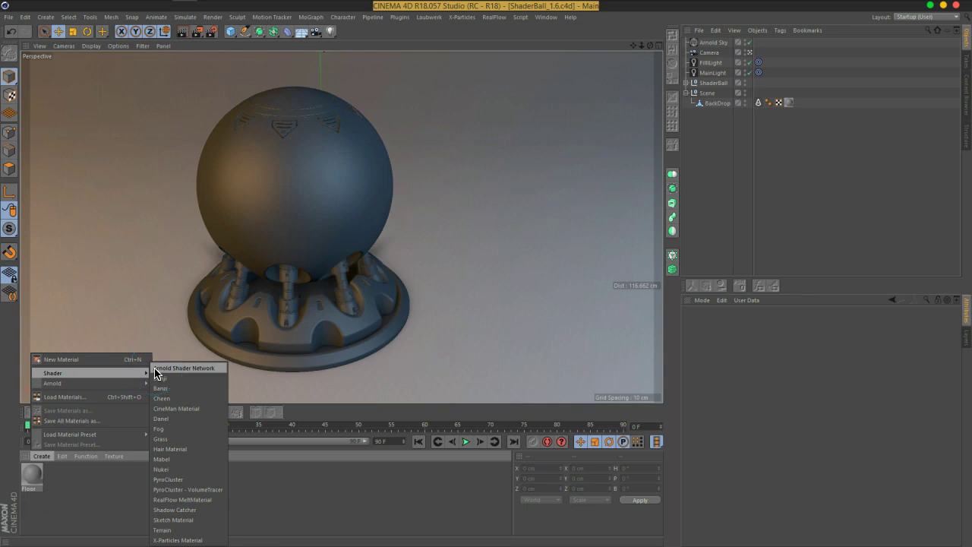
{"action": "left_click", "coordinate": [179, 373]}
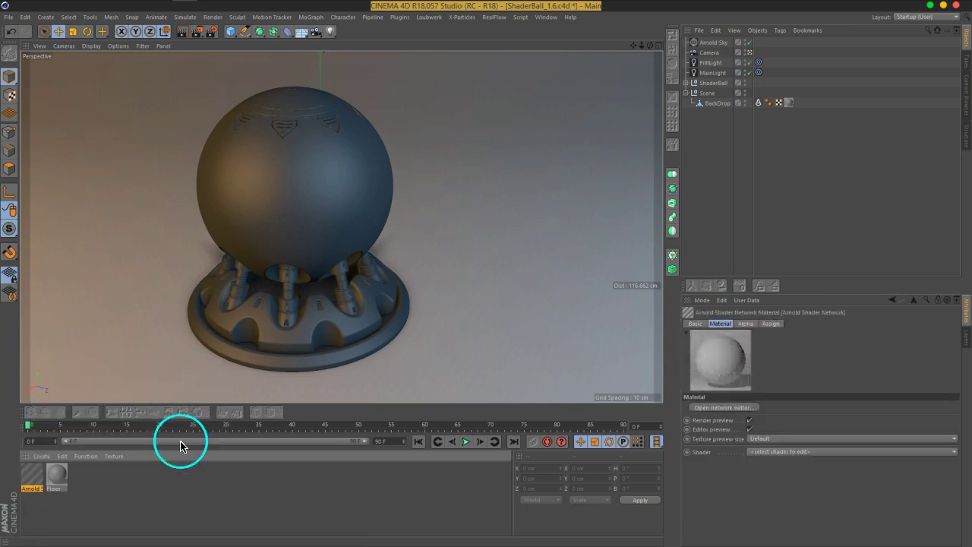
{"action": "left_click_drag", "start_coordinate": [39, 477], "coordinate": [706, 84]}
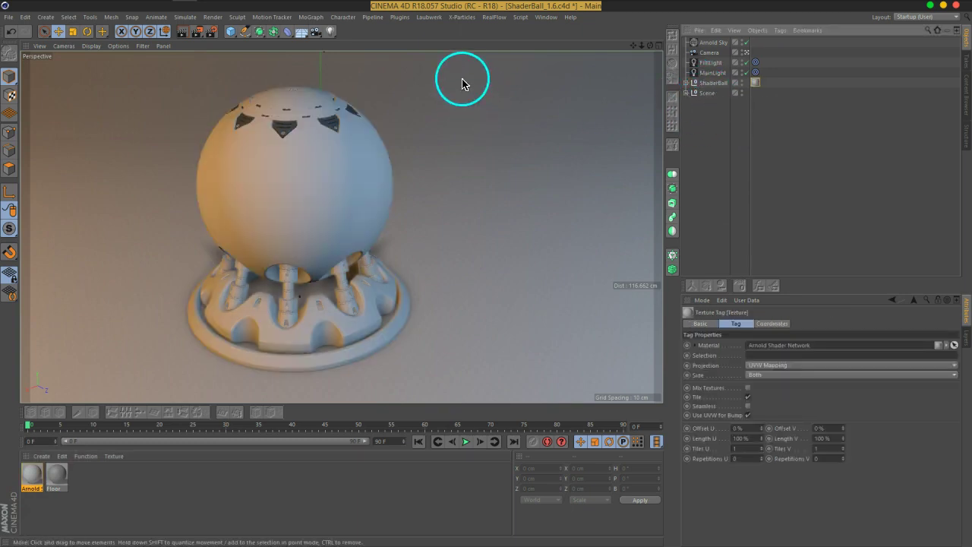
{"action": "left_click", "coordinate": [395, 19]}
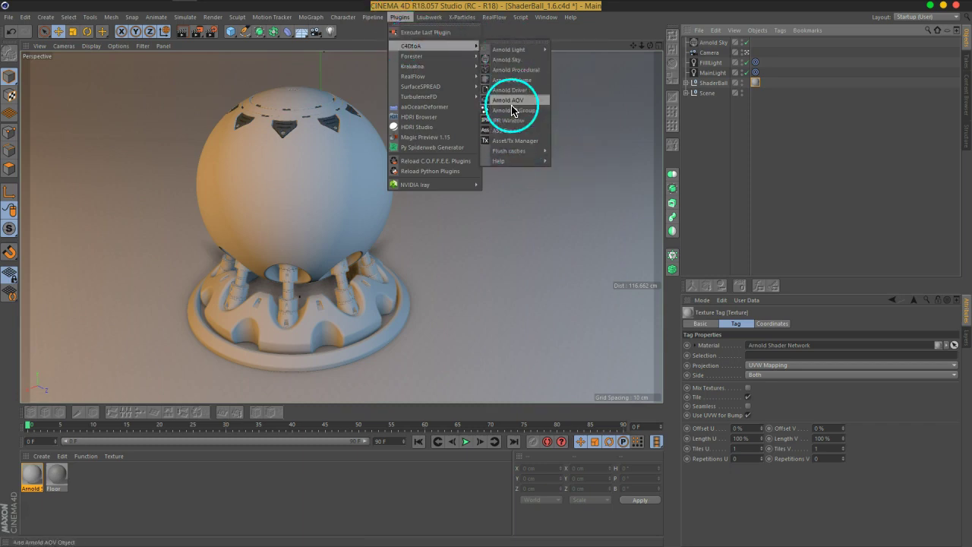
{"action": "mouse_move", "coordinate": [414, 45]}
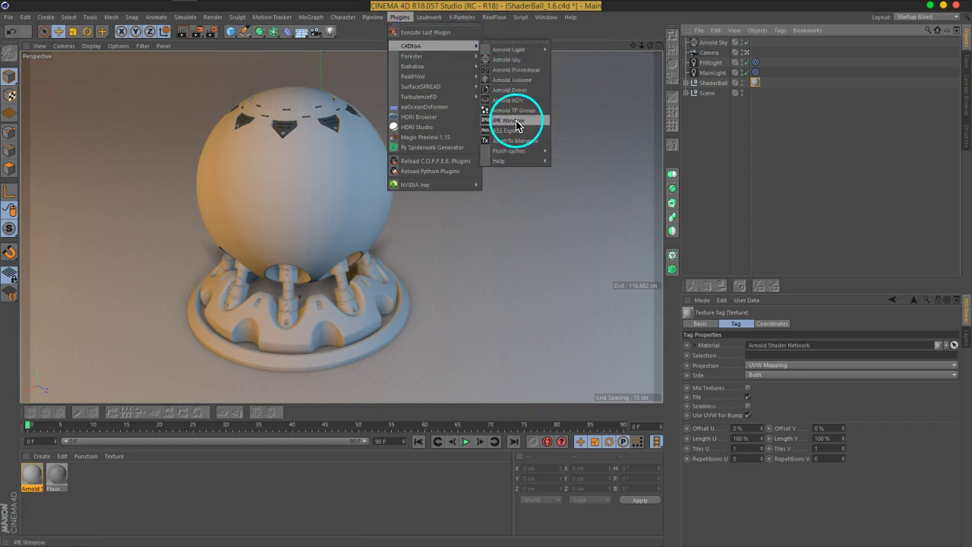
- Dock the C4DtoA commands as a palette beside the viewport, showing icons with text
{"action": "left_click", "coordinate": [511, 43]}
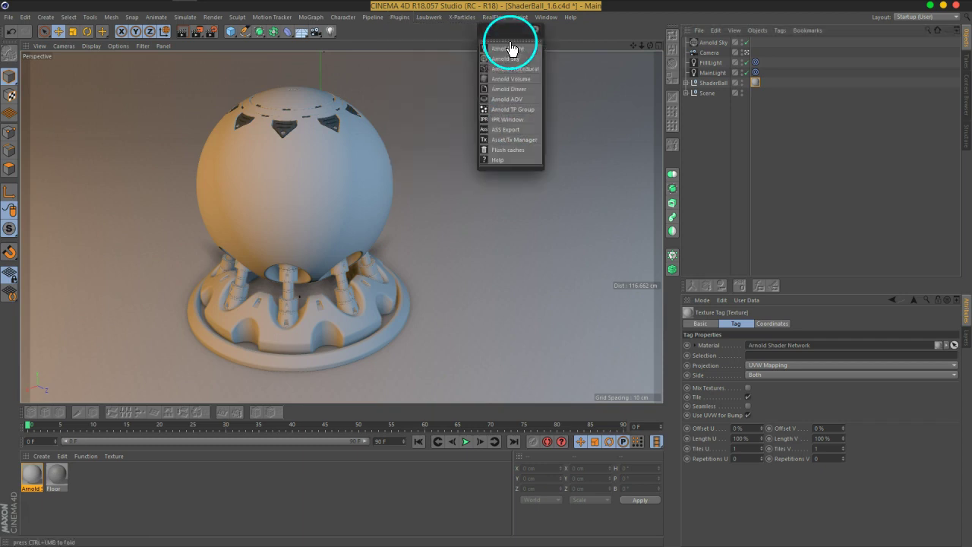
{"action": "mouse_move", "coordinate": [511, 48]}
{"action": "left_mouse_down"}
{"action": "mouse_move", "coordinate": [663, 52]}
{"action": "mouse_move", "coordinate": [663, 62]}
{"action": "mouse_move", "coordinate": [663, 46]}
{"action": "left_mouse_up"}
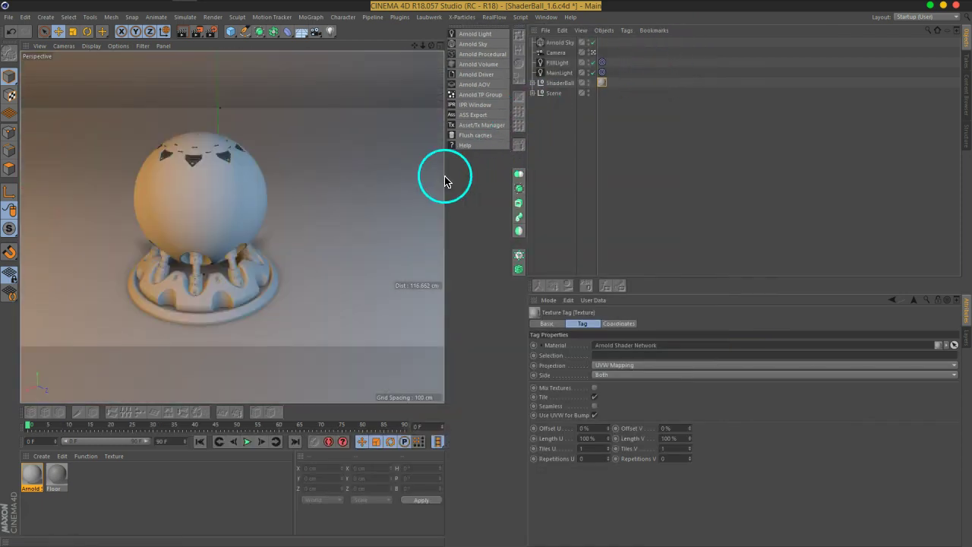
{"action": "mouse_move", "coordinate": [447, 175]}
{"action": "left_mouse_down"}
{"action": "mouse_move", "coordinate": [700, 164]}
{"action": "mouse_move", "coordinate": [678, 164]}
{"action": "left_mouse_up"}
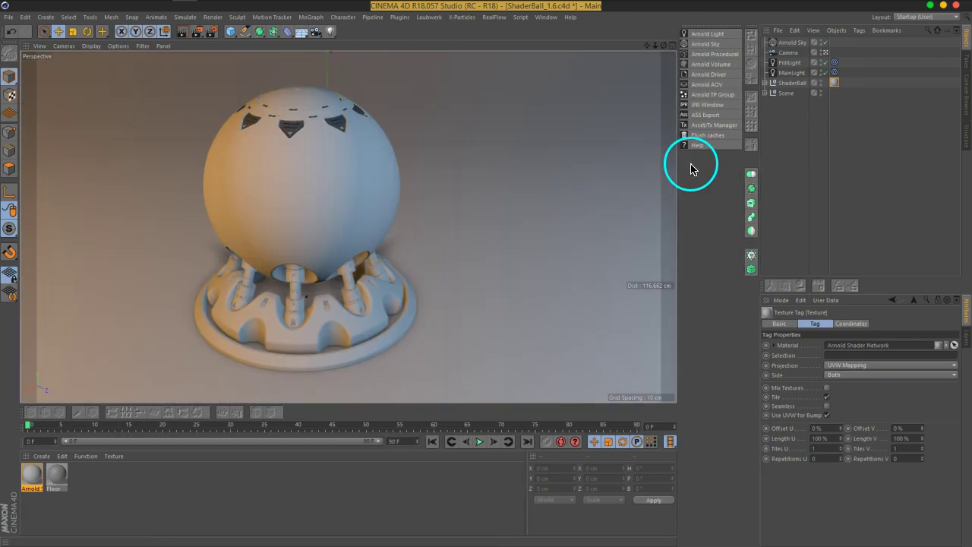
{"action": "right_click", "coordinate": [726, 59]}
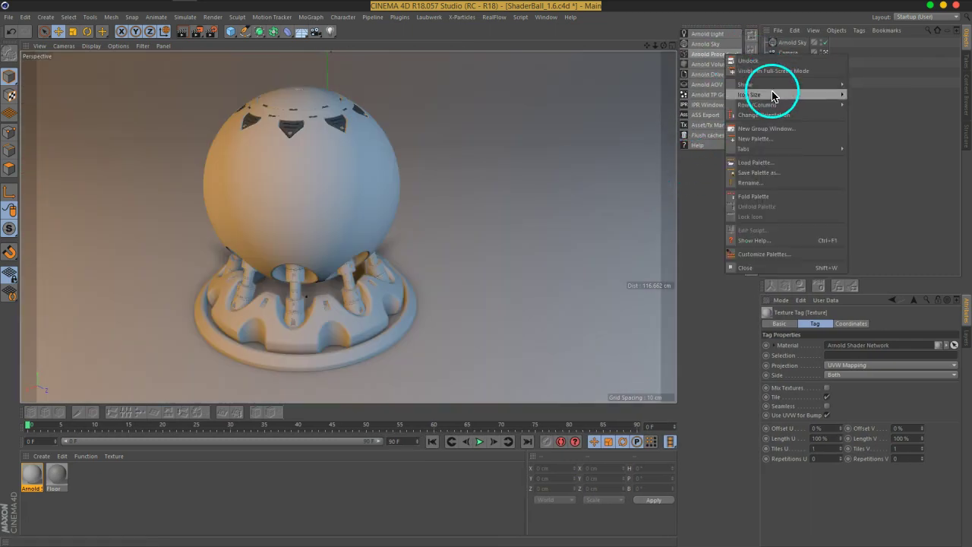
{"action": "left_click", "coordinate": [880, 112]}
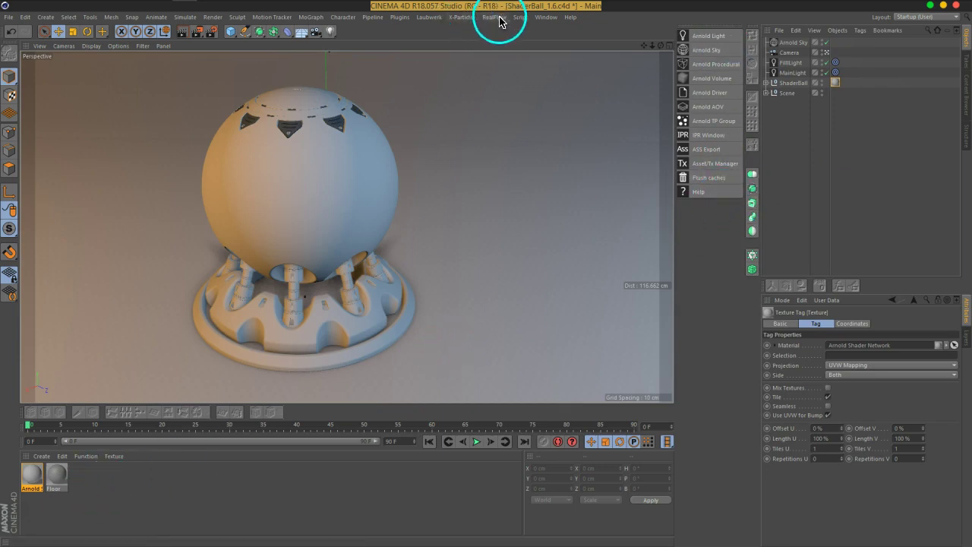
- Save the layout as the startup layout and launch the Arnold IPR window
{"action": "left_click", "coordinate": [544, 17]}
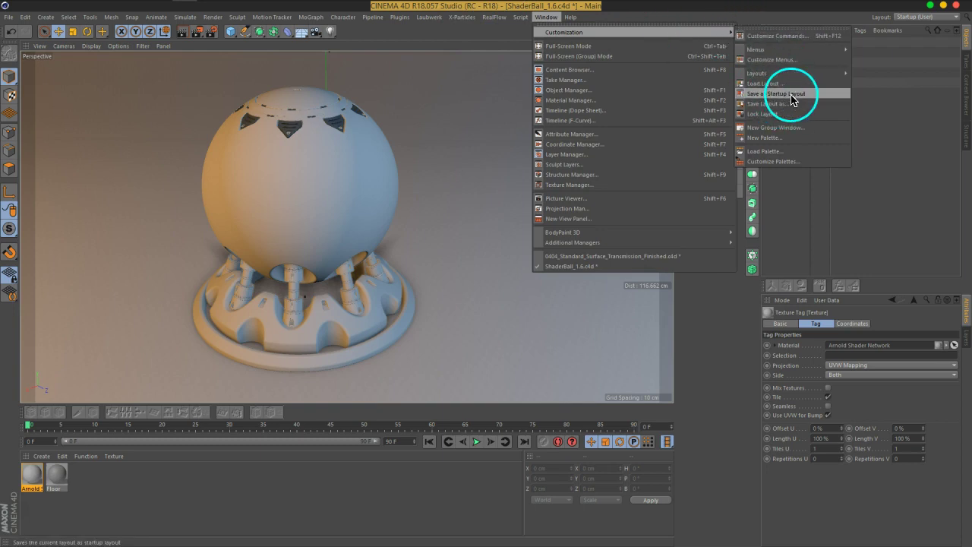
{"action": "left_click", "coordinate": [792, 100]}
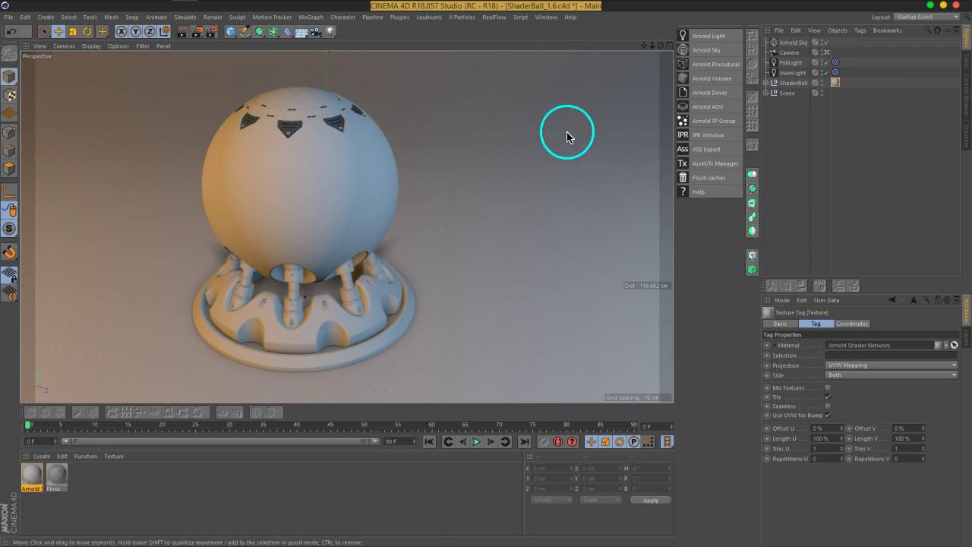
{"action": "left_click", "coordinate": [713, 135]}
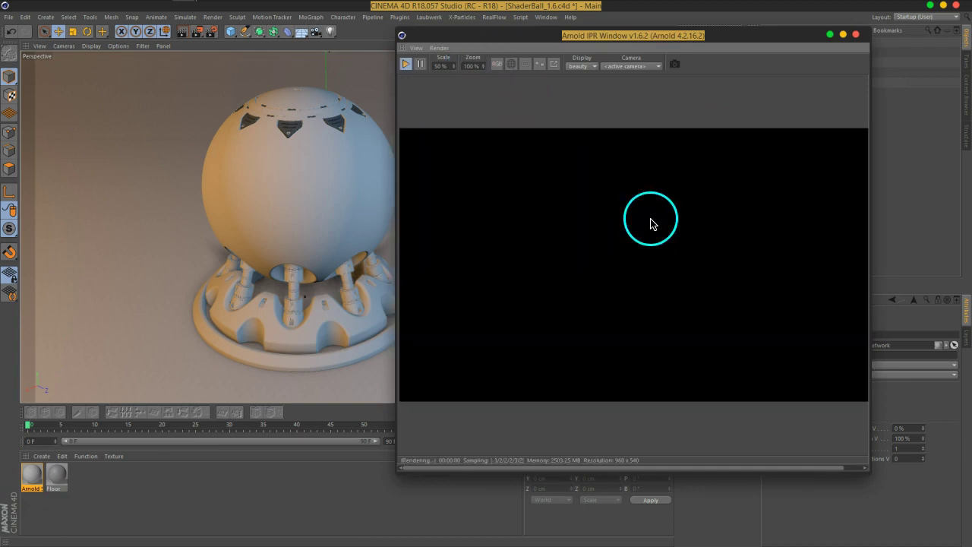
- Open the Arnold material's Shader Network Editor and close the Material Editor
{"action": "left_click_drag", "start_coordinate": [653, 39], "coordinate": [690, 36]}
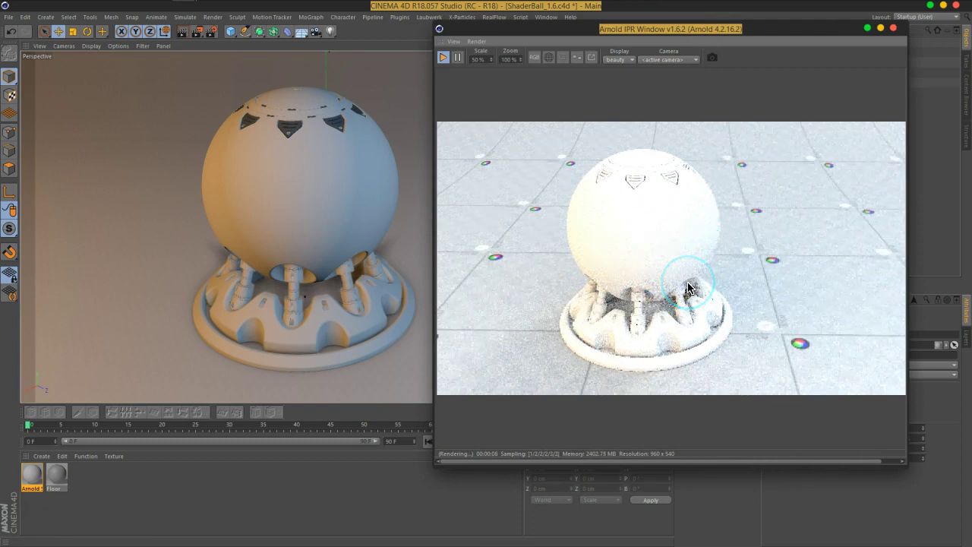
{"action": "double_click", "coordinate": [36, 480]}
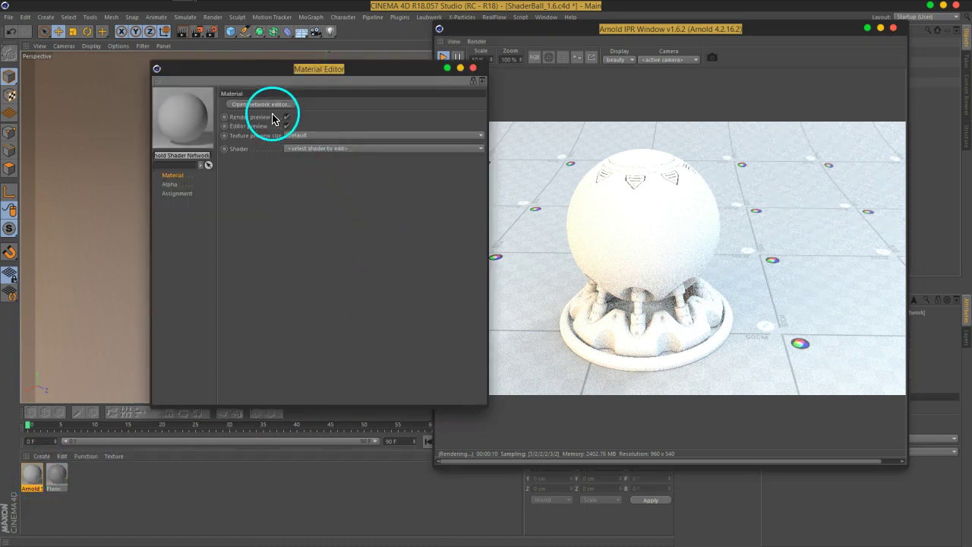
{"action": "left_click", "coordinate": [270, 112]}
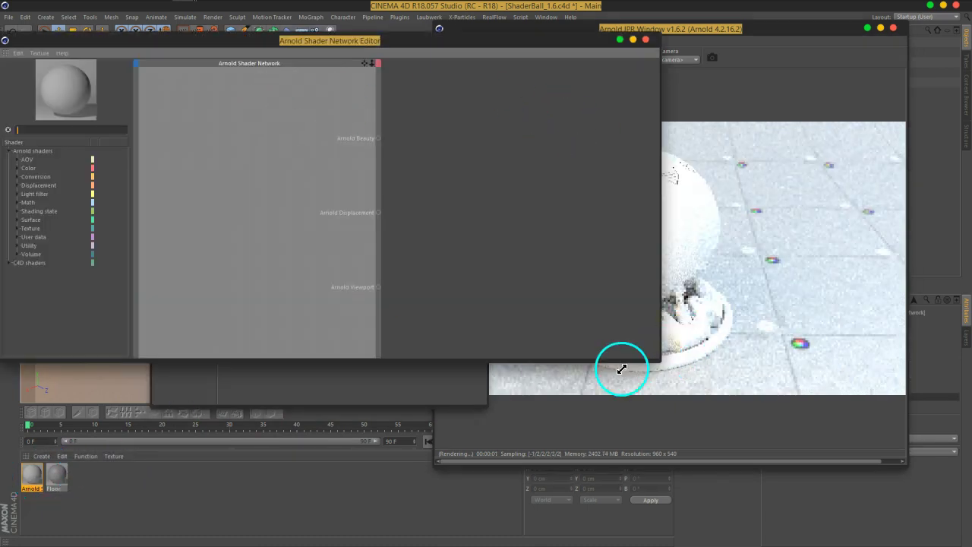
{"action": "left_click", "coordinate": [441, 399]}
{"action": "left_click", "coordinate": [473, 69]}
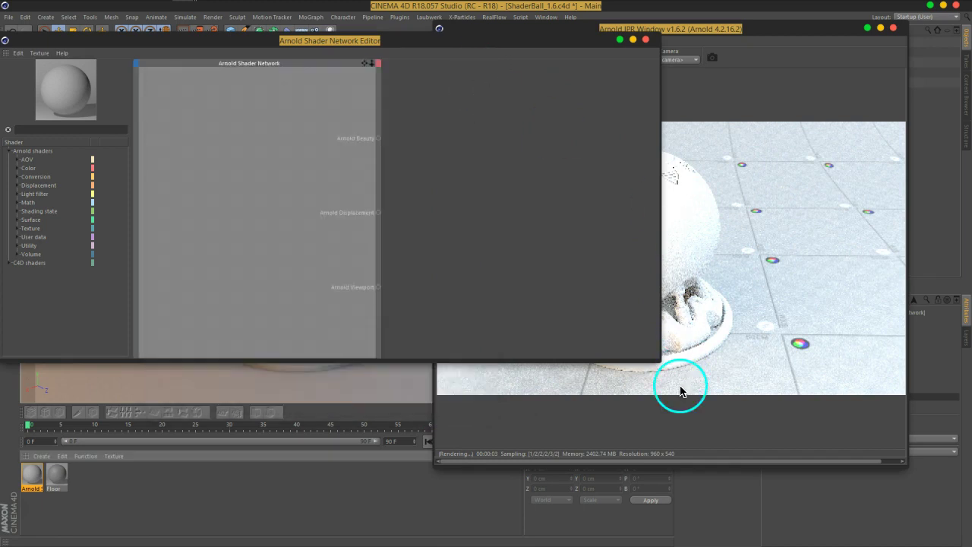
- Arrange and resize the Shader Network Editor and IPR window side by side
{"action": "left_click", "coordinate": [659, 399]}
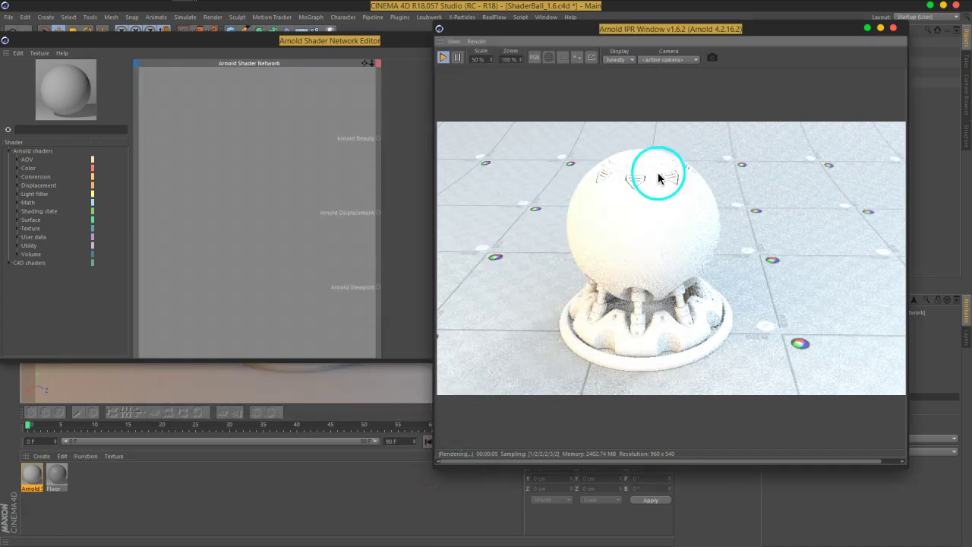
{"action": "left_click_drag", "start_coordinate": [615, 22], "coordinate": [667, 29]}
{"action": "left_click", "coordinate": [429, 182]}
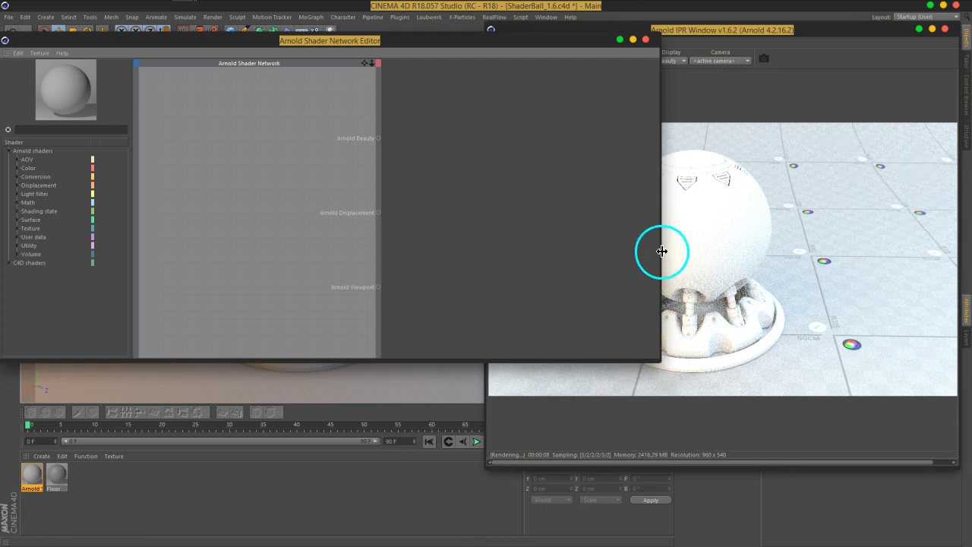
{"action": "left_click_drag", "start_coordinate": [662, 252], "coordinate": [579, 241]}
{"action": "left_click_drag", "start_coordinate": [334, 203], "coordinate": [460, 203]}
{"action": "left_click_drag", "start_coordinate": [579, 203], "coordinate": [465, 199]}
{"action": "left_click_drag", "start_coordinate": [376, 199], "coordinate": [358, 174]}
{"action": "left_click_drag", "start_coordinate": [324, 46], "coordinate": [340, 42]}
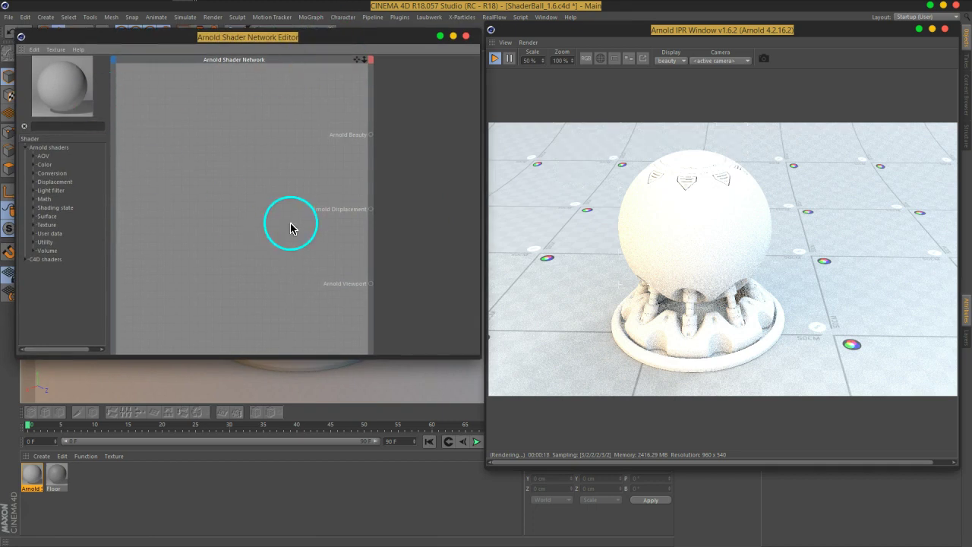
- Add a standard shader wired into Arnold Beauty and pause the IPR render
{"action": "double_click", "coordinate": [187, 148]}
{"action": "type", "text": "ta"}
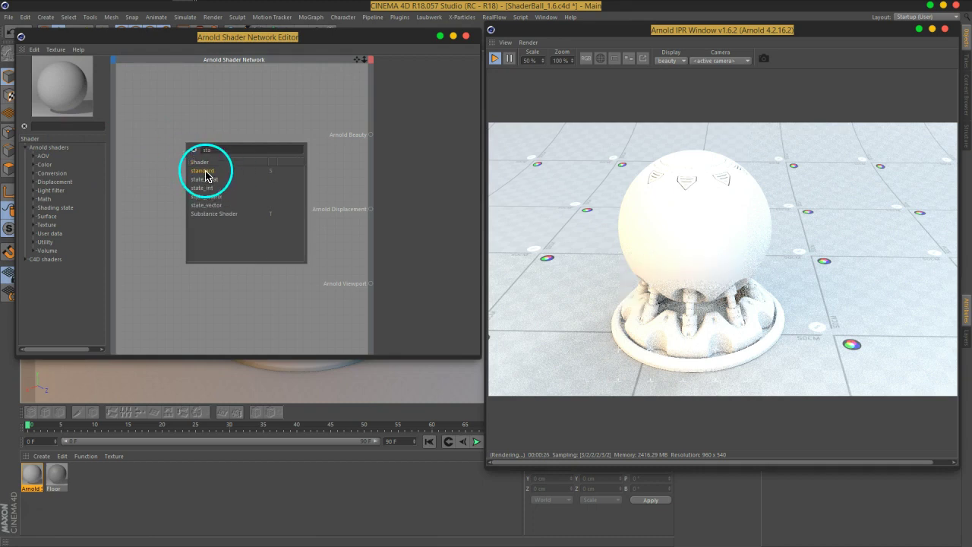
{"action": "left_click", "coordinate": [204, 172]}
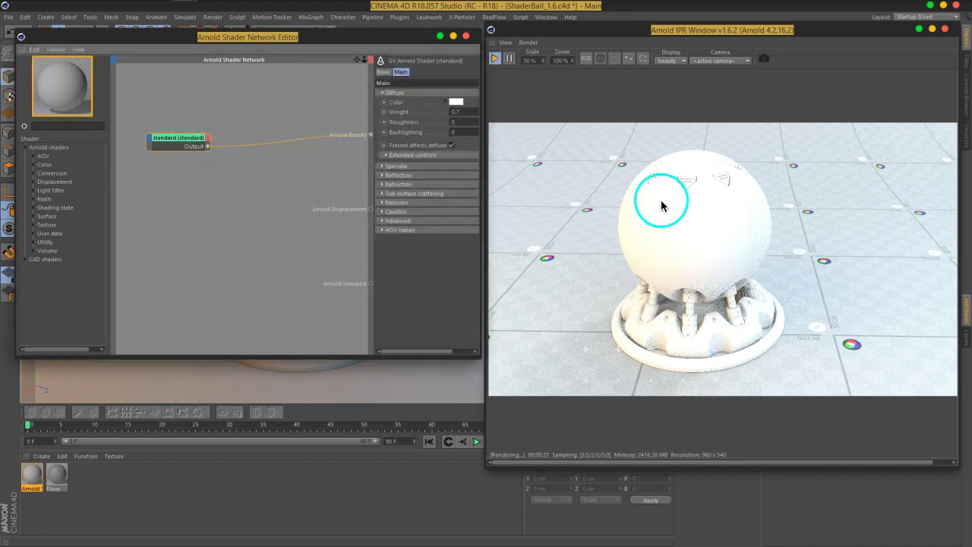
{"action": "left_click", "coordinate": [494, 60]}
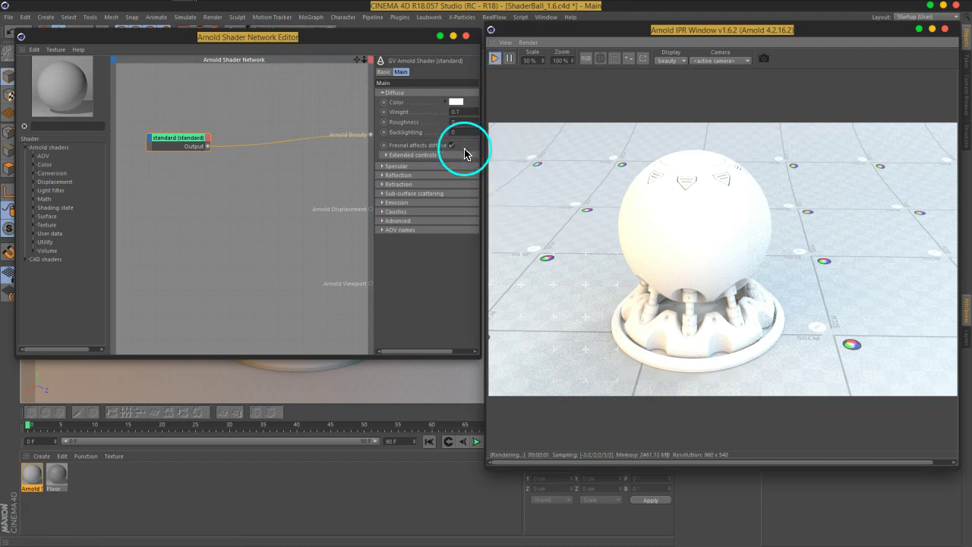
{"action": "left_click_drag", "start_coordinate": [413, 38], "coordinate": [404, 34]}
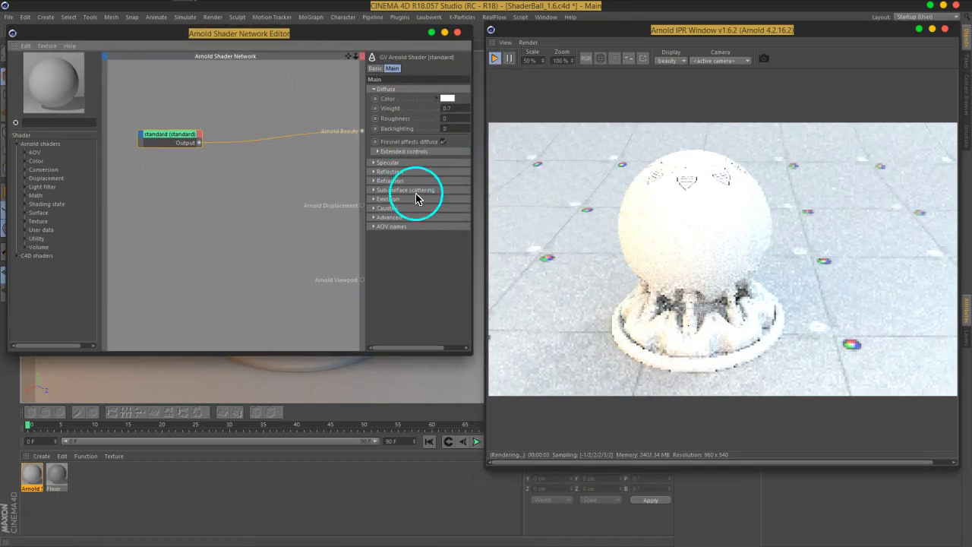
{"action": "left_click_drag", "start_coordinate": [364, 191], "coordinate": [326, 191]}
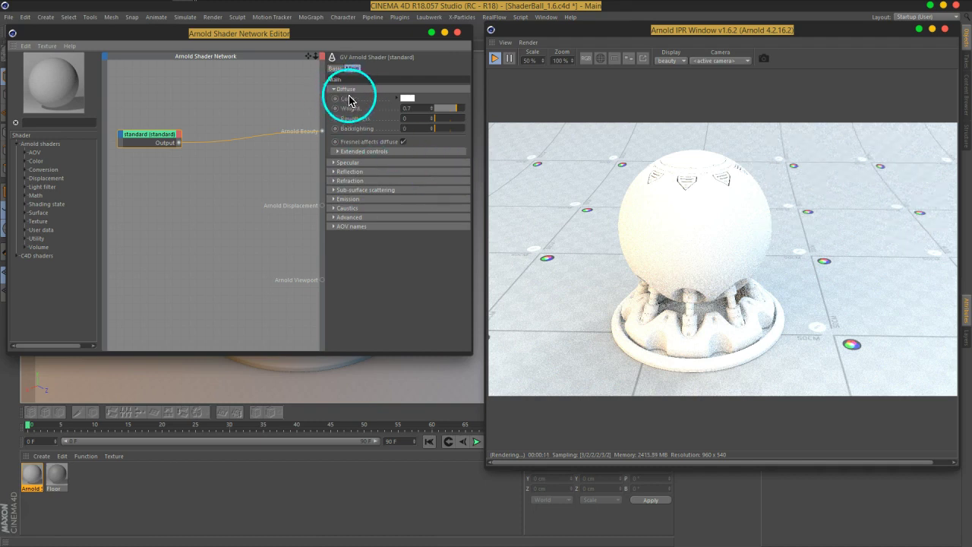
- Set diffuse weight 0, specular weight ~0.23, roughness ~0.03 and refraction weight 0.89
{"action": "left_click", "coordinate": [354, 181]}
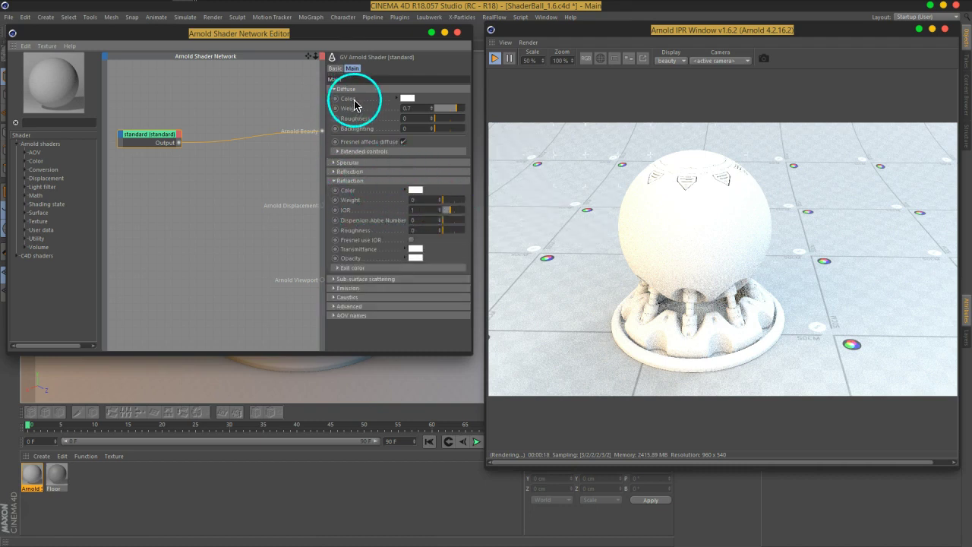
{"action": "left_click_drag", "start_coordinate": [445, 109], "coordinate": [414, 111]}
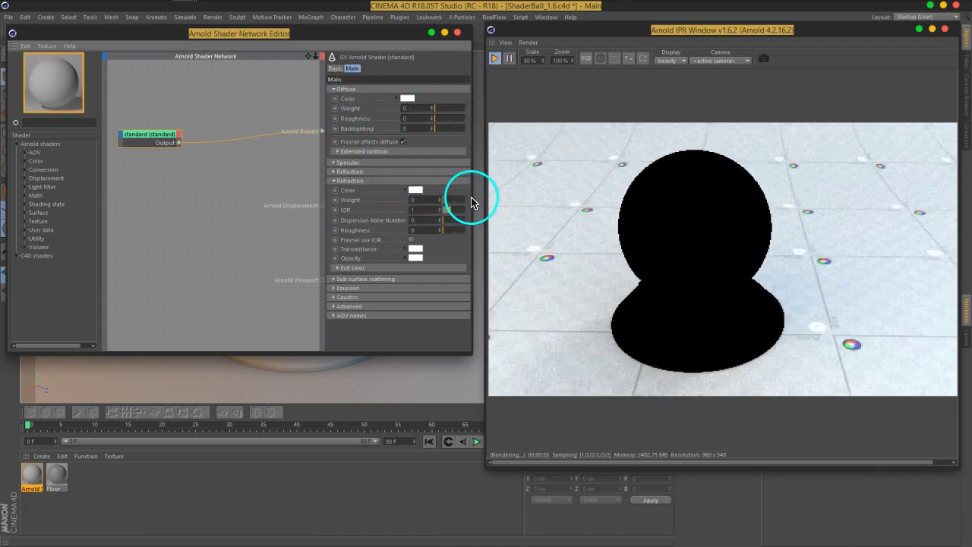
{"action": "left_click_drag", "start_coordinate": [473, 197], "coordinate": [482, 197]}
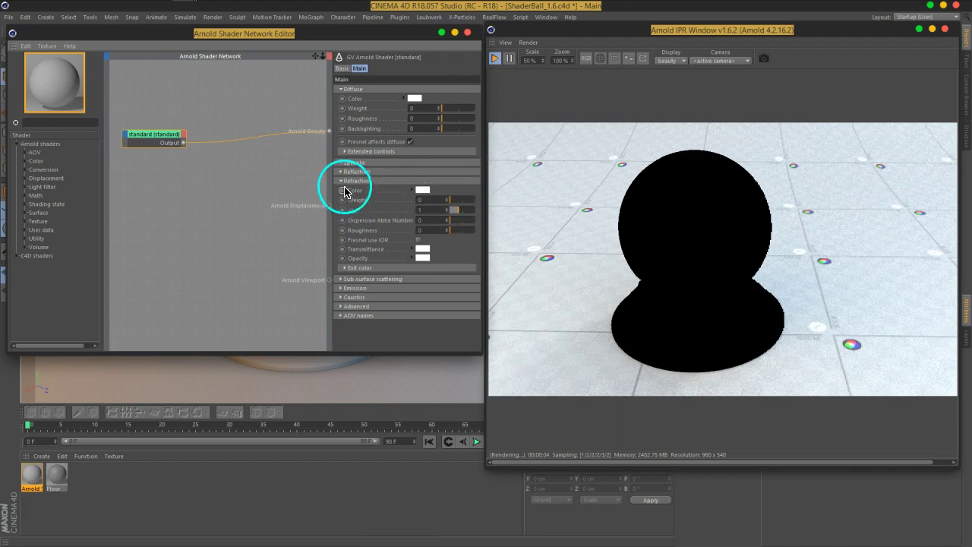
{"action": "left_click", "coordinate": [354, 162]}
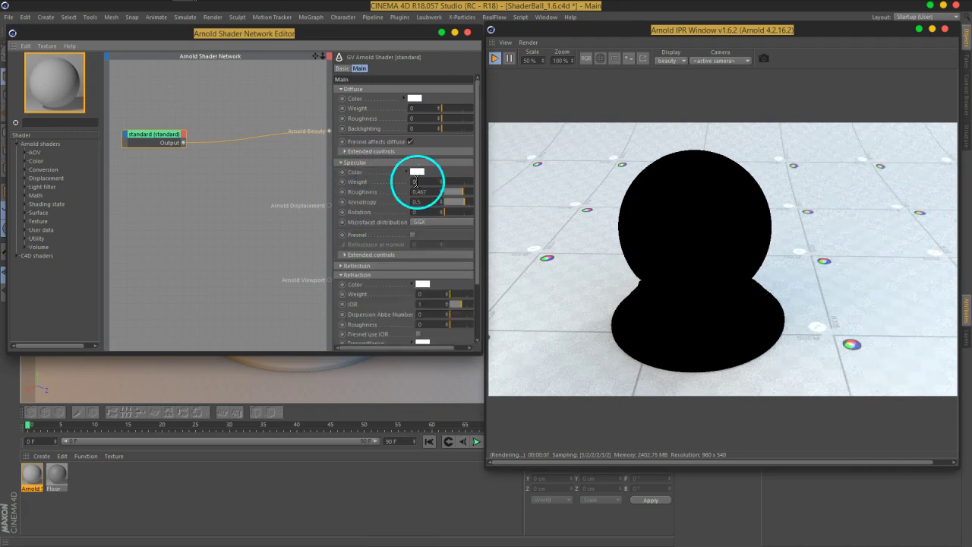
{"action": "left_click_drag", "start_coordinate": [332, 192], "coordinate": [293, 190]}
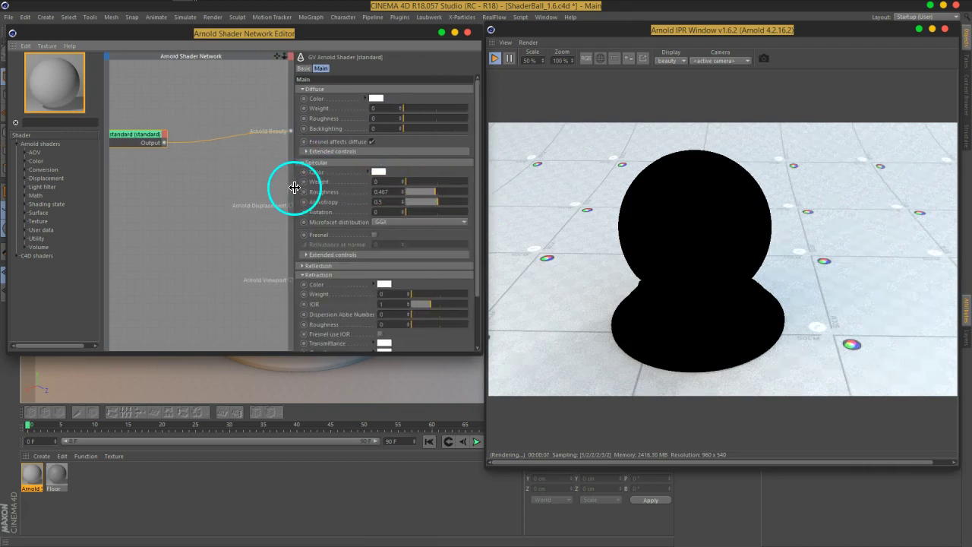
{"action": "left_click_drag", "start_coordinate": [406, 187], "coordinate": [422, 187]}
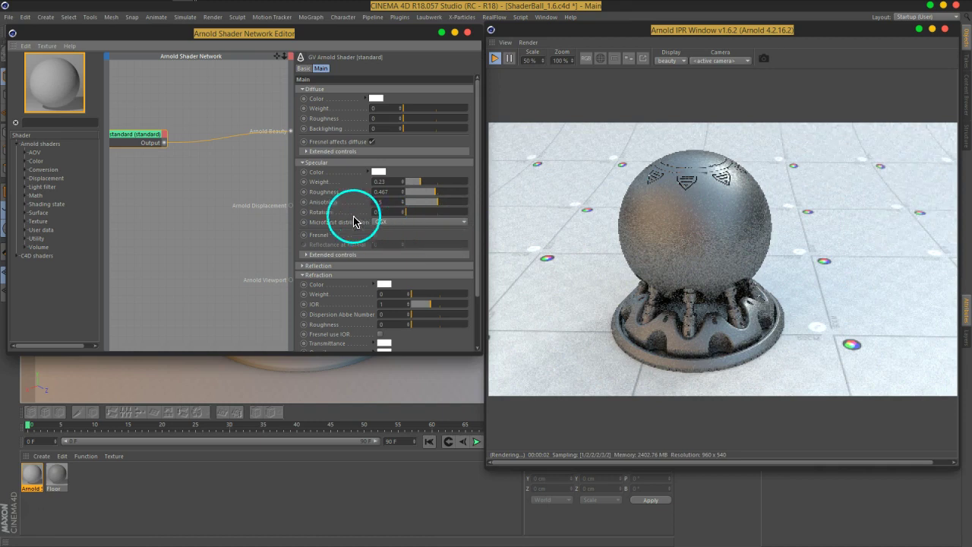
{"action": "mouse_move", "coordinate": [430, 199]}
{"action": "left_mouse_down"}
{"action": "mouse_move", "coordinate": [410, 197]}
{"action": "mouse_move", "coordinate": [423, 216]}
{"action": "left_mouse_up"}
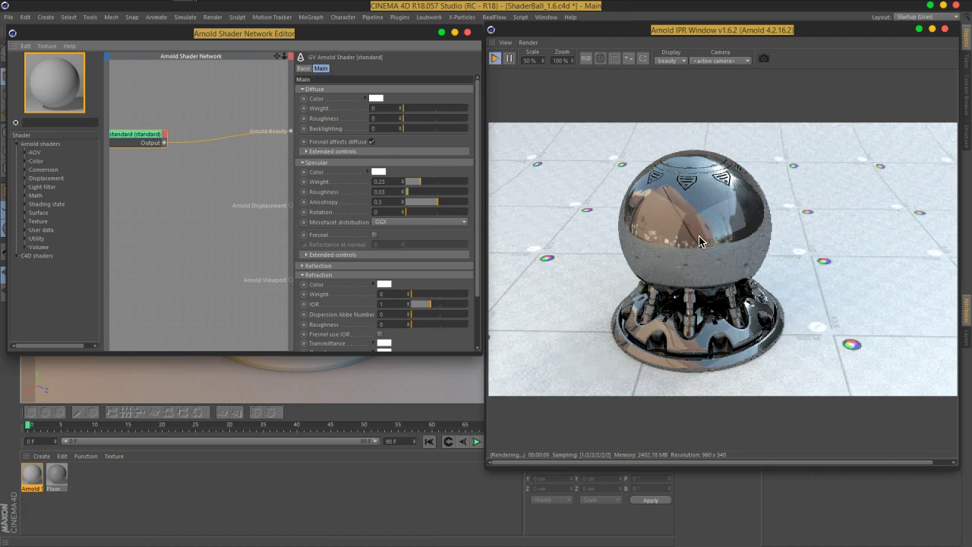
{"action": "left_click", "coordinate": [337, 163]}
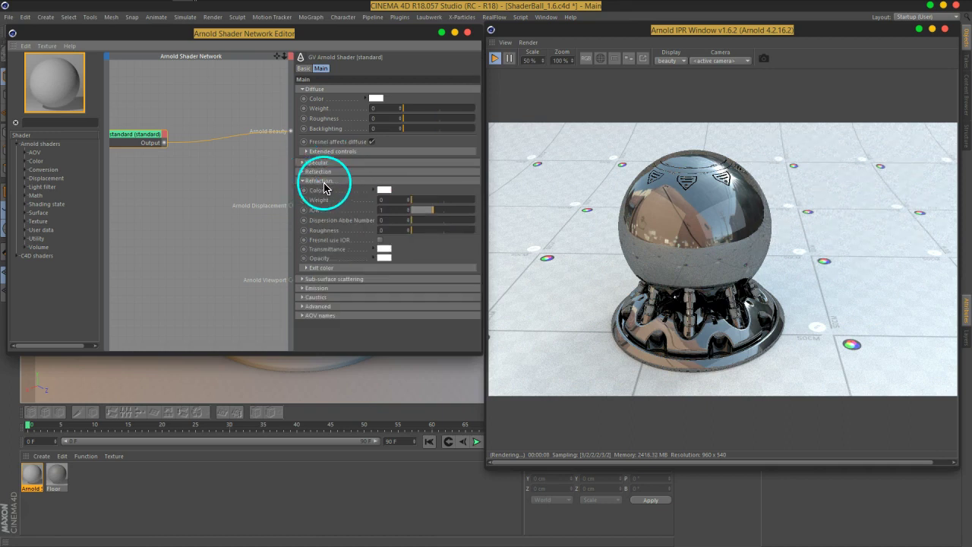
{"action": "left_click_drag", "start_coordinate": [414, 202], "coordinate": [470, 204]}
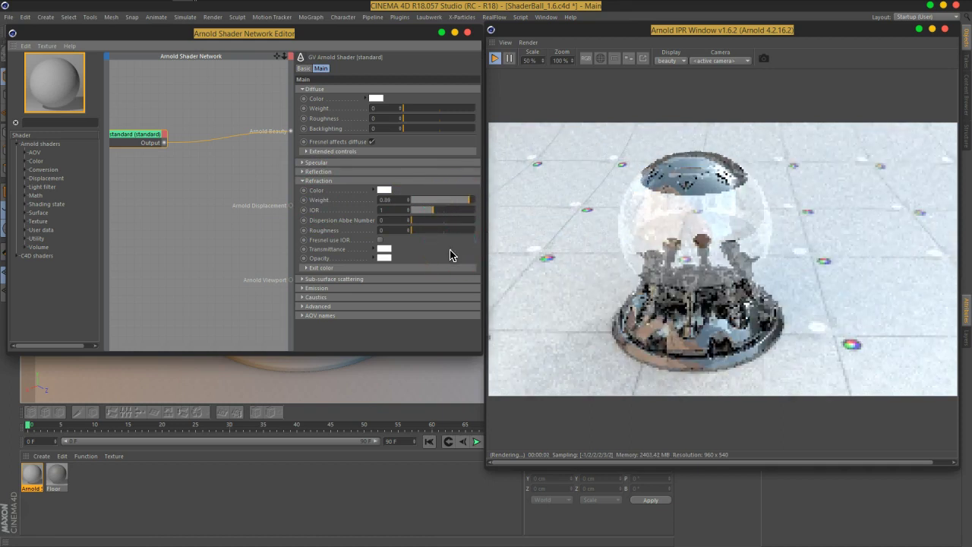
- Reposition the IPR render window to the centre-left of the screen
{"action": "left_click", "coordinate": [748, 221]}
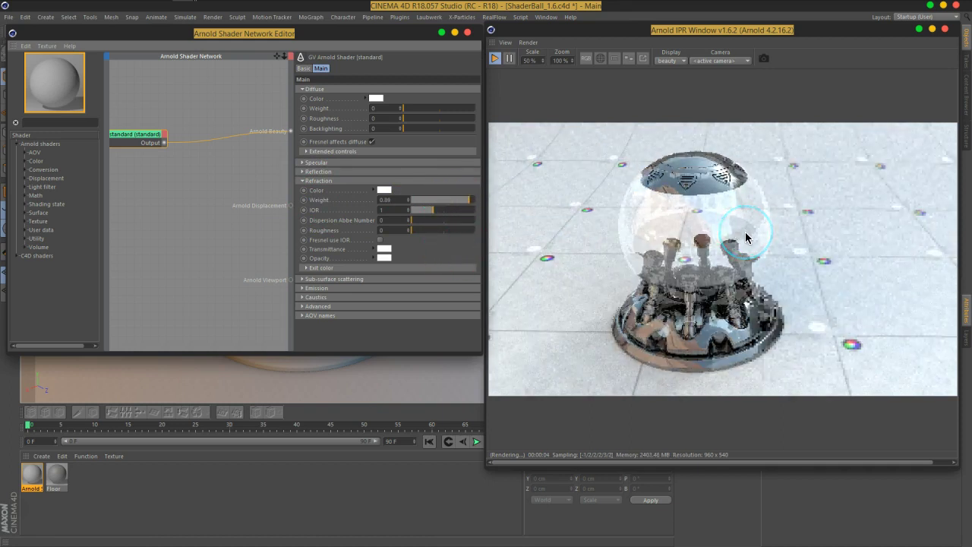
{"action": "mouse_move", "coordinate": [745, 232]}
{"action": "left_mouse_down"}
{"action": "mouse_move", "coordinate": [744, 202]}
{"action": "mouse_move", "coordinate": [590, 232]}
{"action": "mouse_move", "coordinate": [607, 217]}
{"action": "mouse_move", "coordinate": [679, 228]}
{"action": "mouse_move", "coordinate": [694, 148]}
{"action": "mouse_move", "coordinate": [718, 167]}
{"action": "left_mouse_up"}
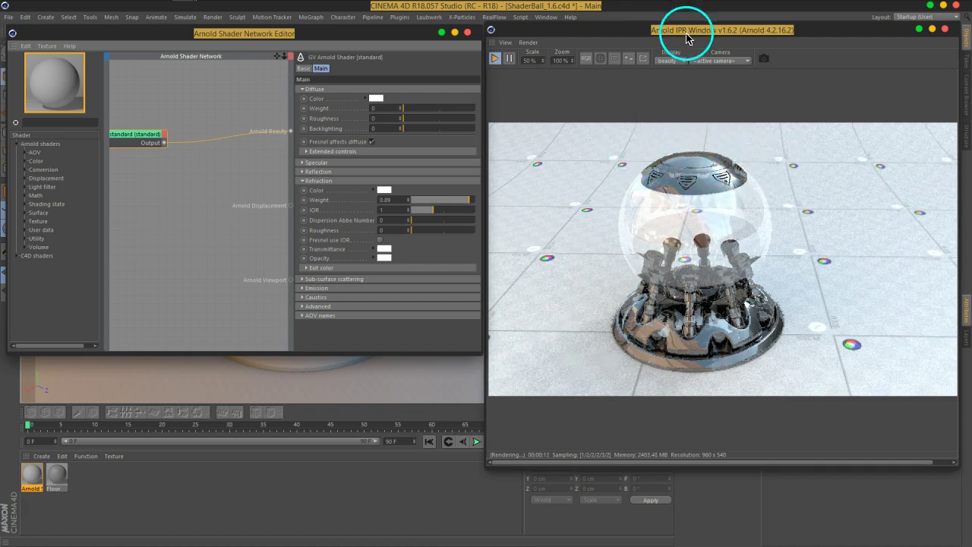
{"action": "left_click_drag", "start_coordinate": [686, 38], "coordinate": [373, 79]}
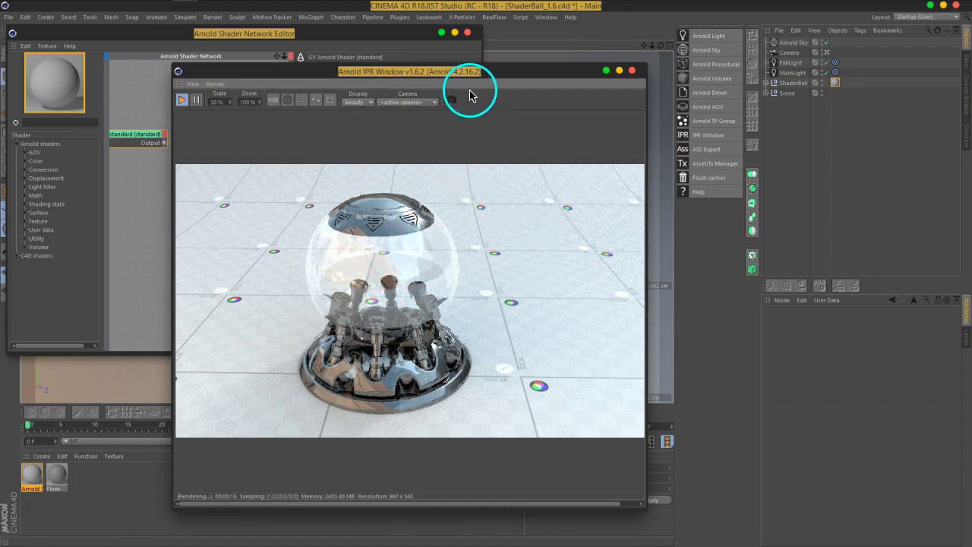
- Add an Arnold Parameters tag to ShaderBall through its C4DtoA Tags context menu
{"action": "left_click_drag", "start_coordinate": [479, 71], "coordinate": [373, 191]}
{"action": "left_click", "coordinate": [784, 83]}
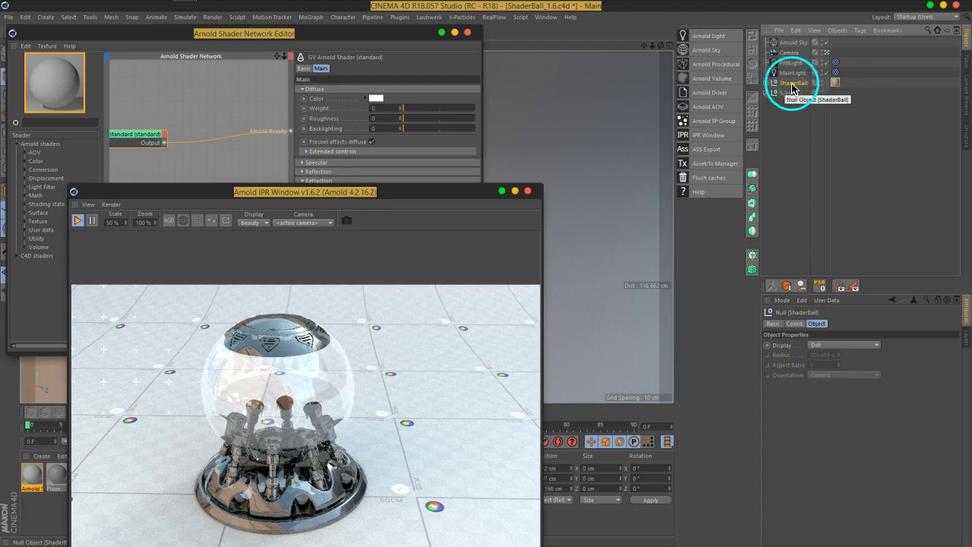
{"action": "right_click", "coordinate": [793, 89]}
{"action": "left_click", "coordinate": [805, 90]}
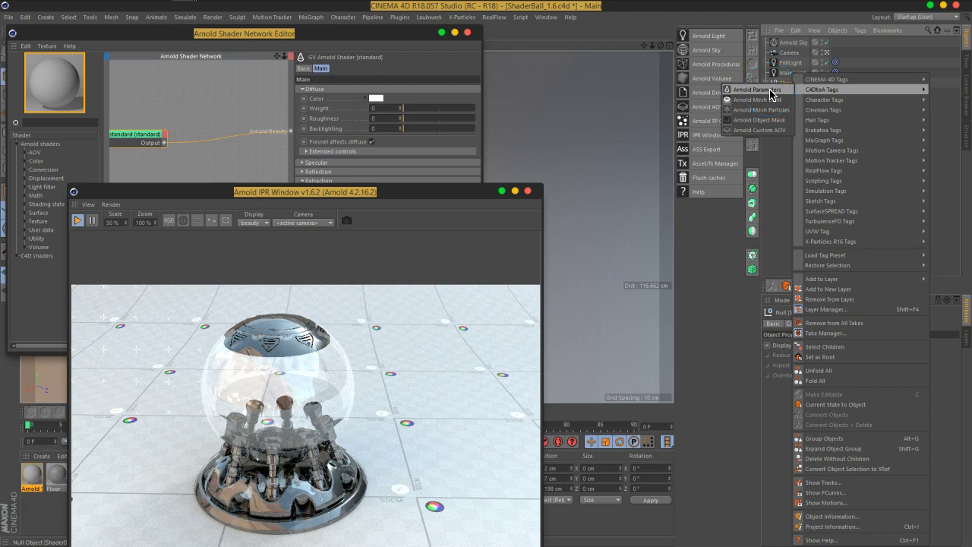
{"action": "left_click", "coordinate": [772, 93]}
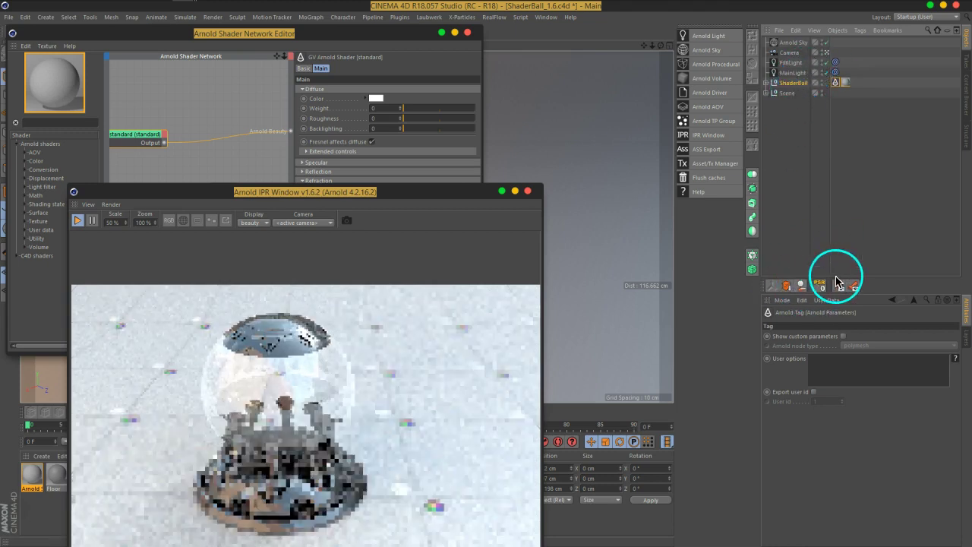
{"action": "left_click_drag", "start_coordinate": [835, 278], "coordinate": [836, 229]}
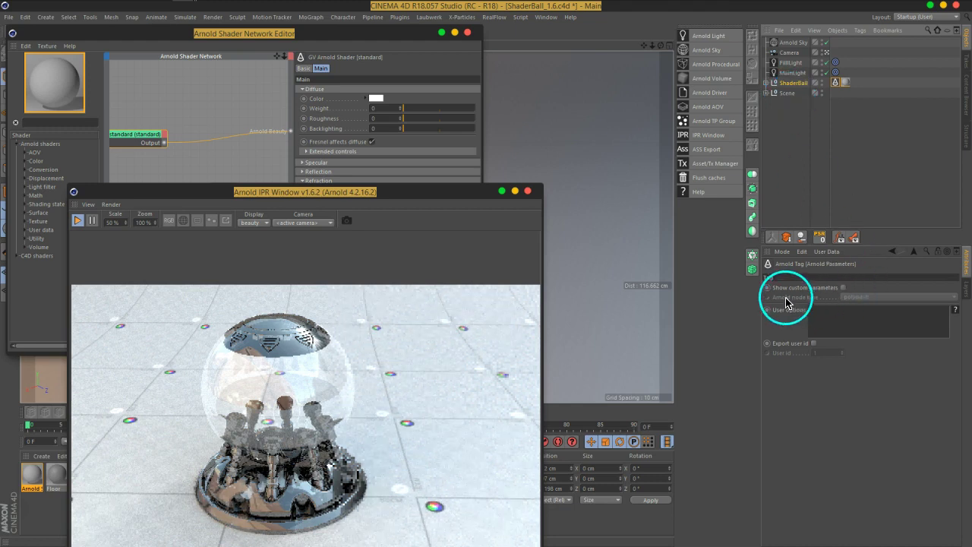
- Uncheck Opaque in the Arnold tag's settings, keeping the polymesh node type
{"action": "left_click", "coordinate": [843, 288]}
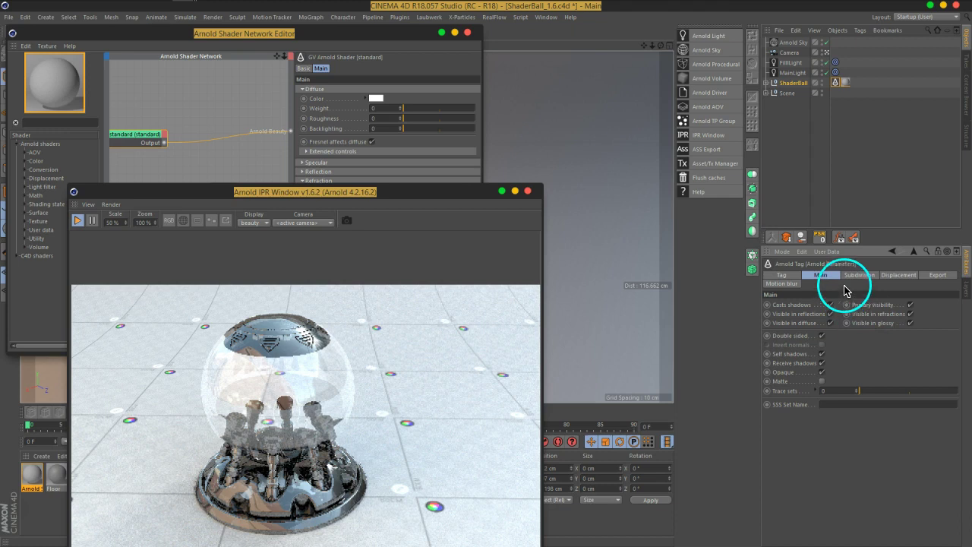
{"action": "left_click", "coordinate": [781, 274]}
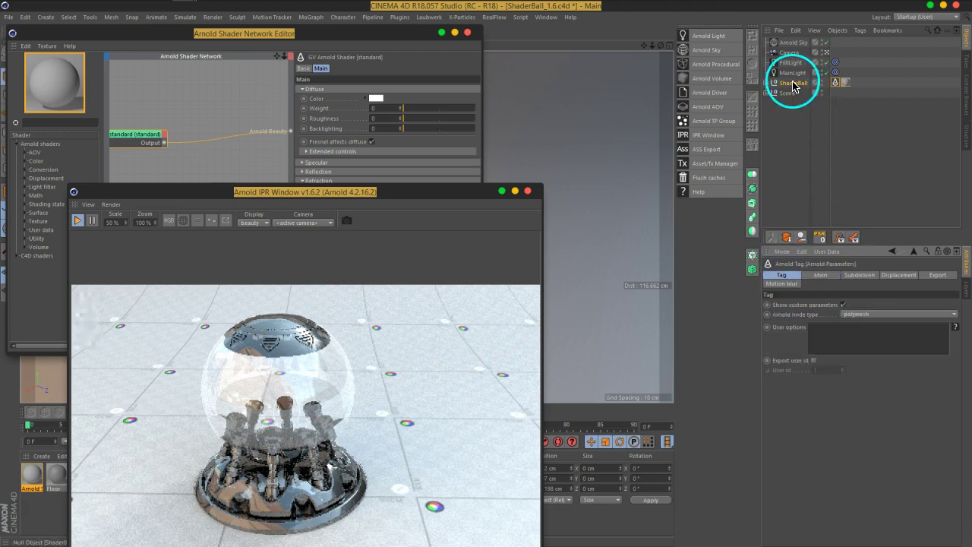
{"action": "left_click", "coordinate": [868, 314]}
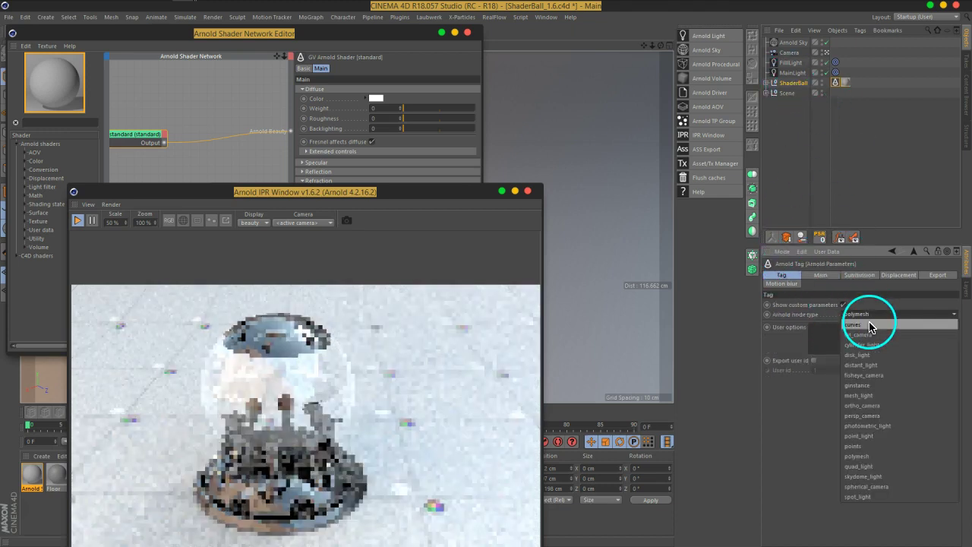
{"action": "left_click", "coordinate": [805, 404]}
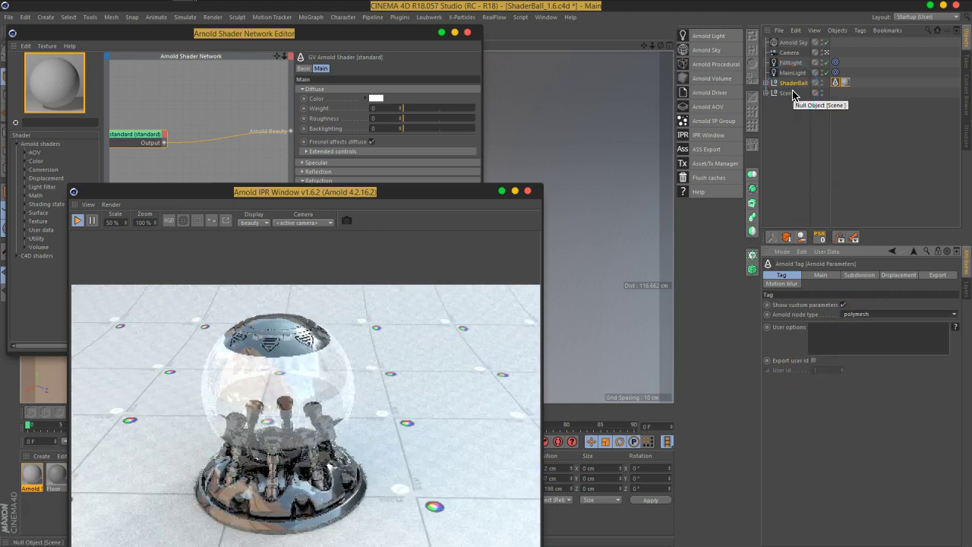
{"action": "left_click", "coordinate": [821, 275]}
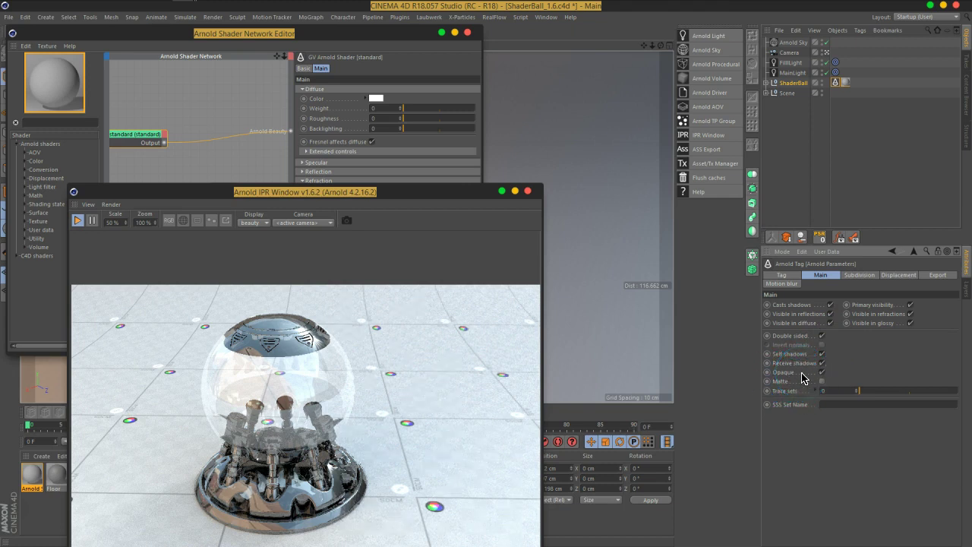
{"action": "left_click", "coordinate": [823, 373]}
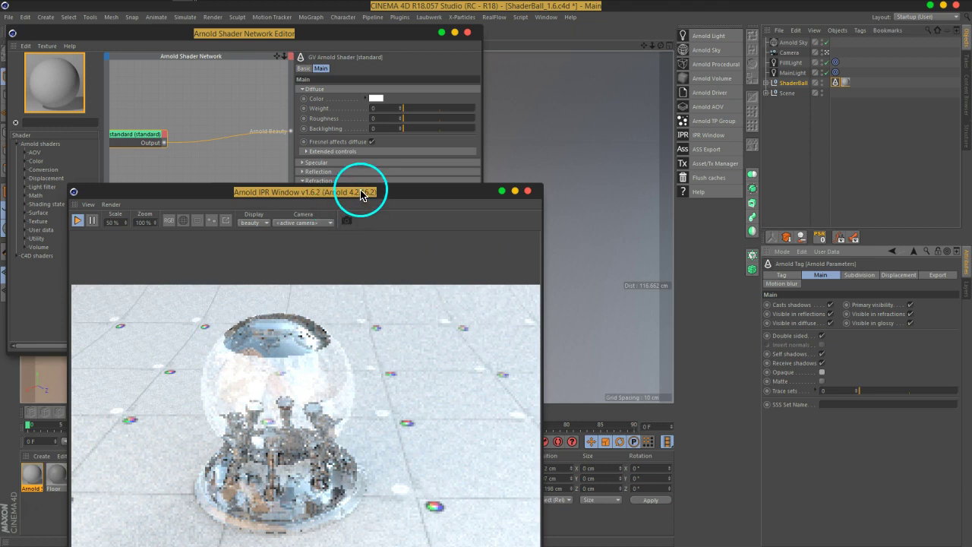
- Move the IPR window up and focus render refinement on the glass dome
{"action": "left_click_drag", "start_coordinate": [358, 191], "coordinate": [508, 57]}
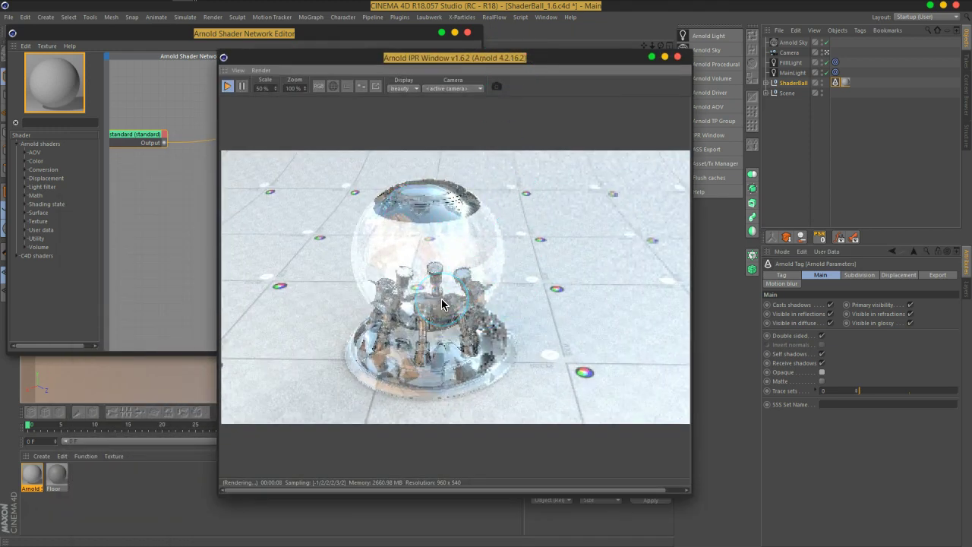
{"action": "left_click_drag", "start_coordinate": [414, 262], "coordinate": [438, 221]}
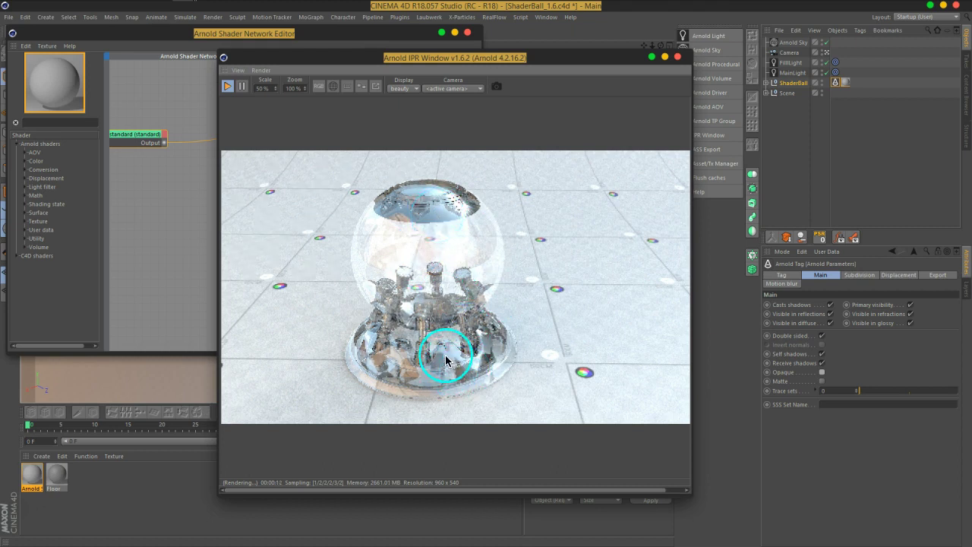
{"action": "left_click_drag", "start_coordinate": [461, 304], "coordinate": [450, 216]}
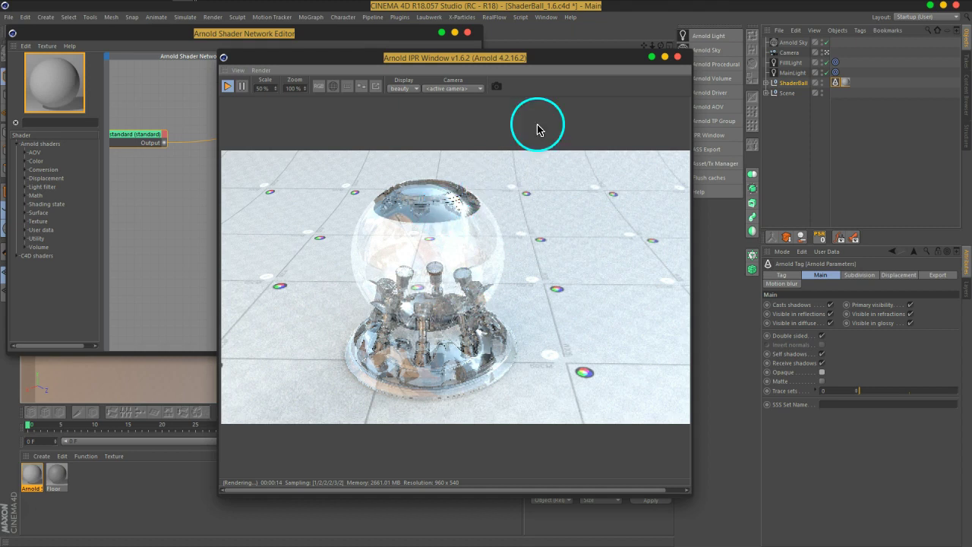
{"action": "left_click_drag", "start_coordinate": [578, 60], "coordinate": [530, 55]}
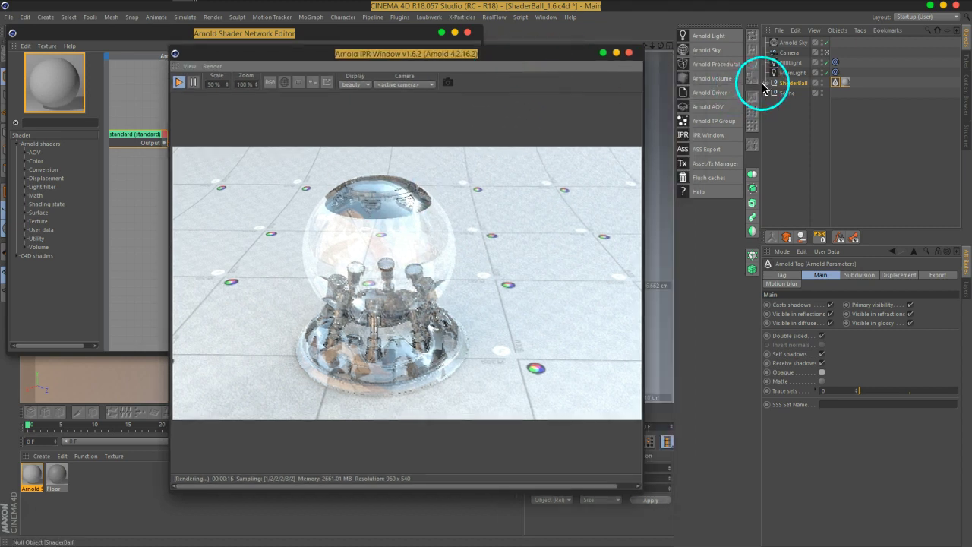
- Delete the empty texture tags from Ring_Inlets and ShaderBall_TopPieces
{"action": "left_click", "coordinate": [770, 82]}
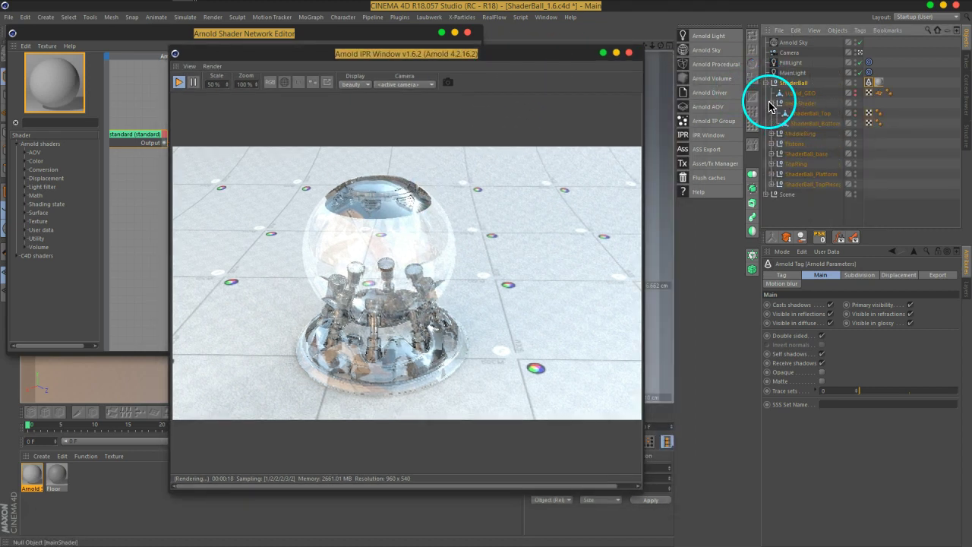
{"action": "left_click", "coordinate": [771, 144]}
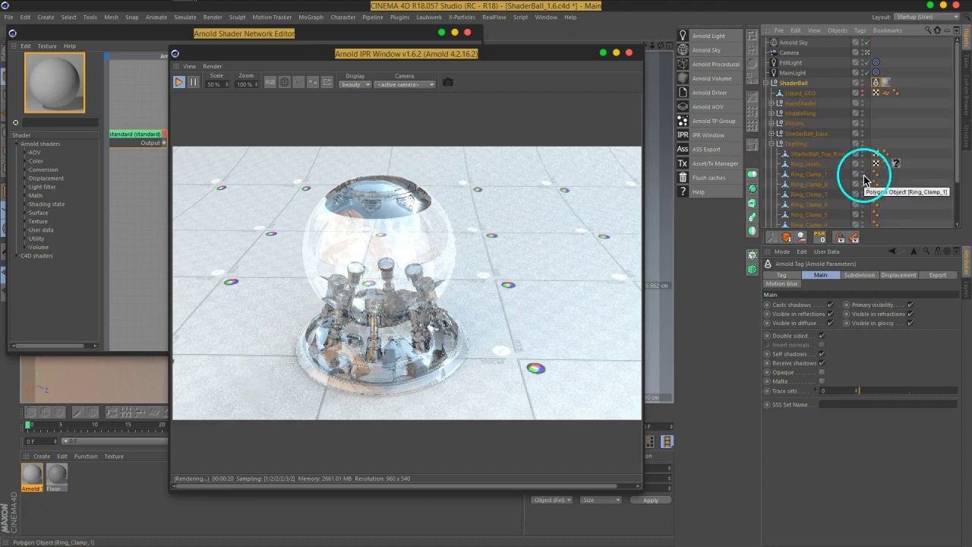
{"action": "scroll", "coordinate": [862, 171], "scroll_direction": "down", "scroll_amount": 3}
{"action": "left_click", "coordinate": [897, 112]}
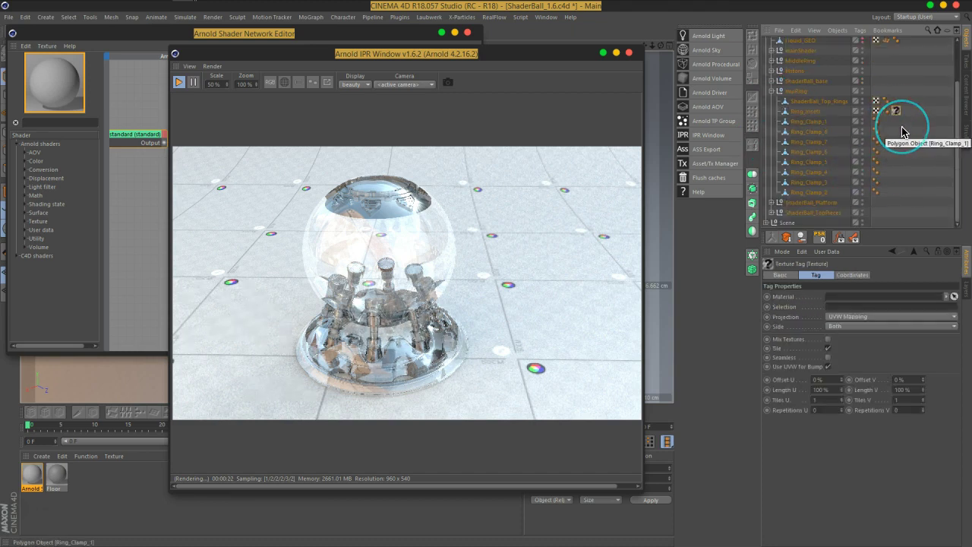
{"action": "left_click", "coordinate": [902, 132]}
{"action": "left_click_drag", "start_coordinate": [846, 191], "coordinate": [784, 211]}
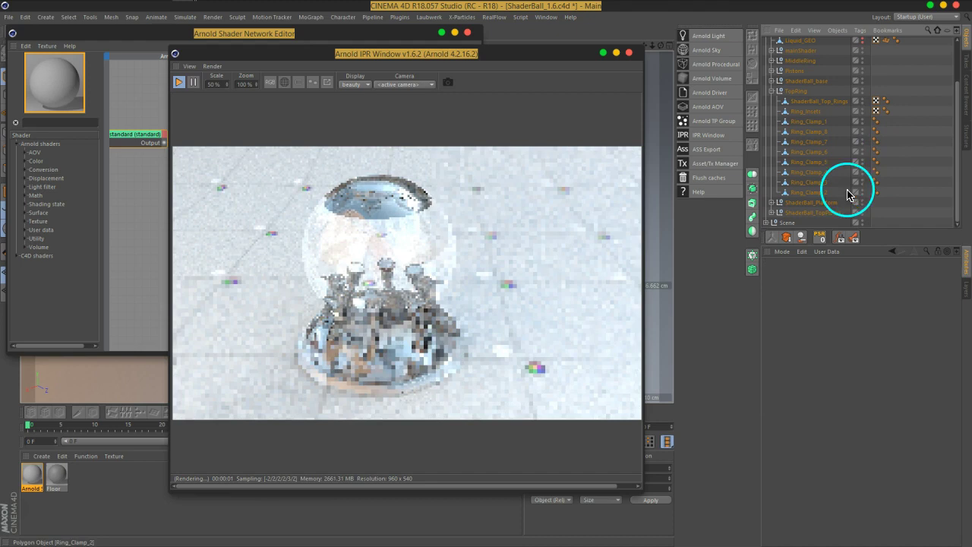
{"action": "left_click", "coordinate": [772, 202]}
{"action": "left_click", "coordinate": [773, 220]}
{"action": "left_click", "coordinate": [895, 212]}
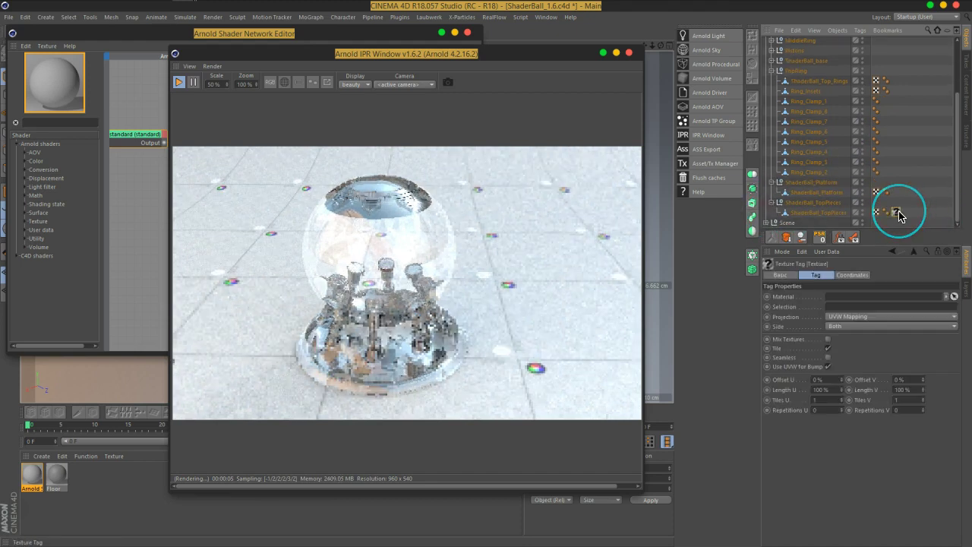
{"action": "key", "text": "Delete"}
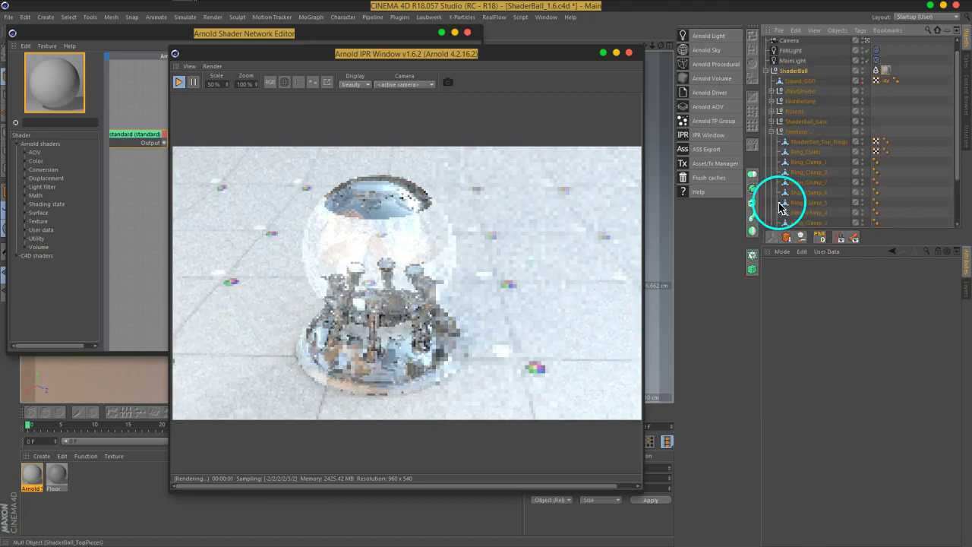
- Collapse the ShaderBall hierarchy, raise the Shader Network Editor, and move the IPR right
{"action": "scroll", "coordinate": [781, 207], "scroll_direction": "up", "scroll_amount": 5}
{"action": "left_click", "coordinate": [772, 144]}
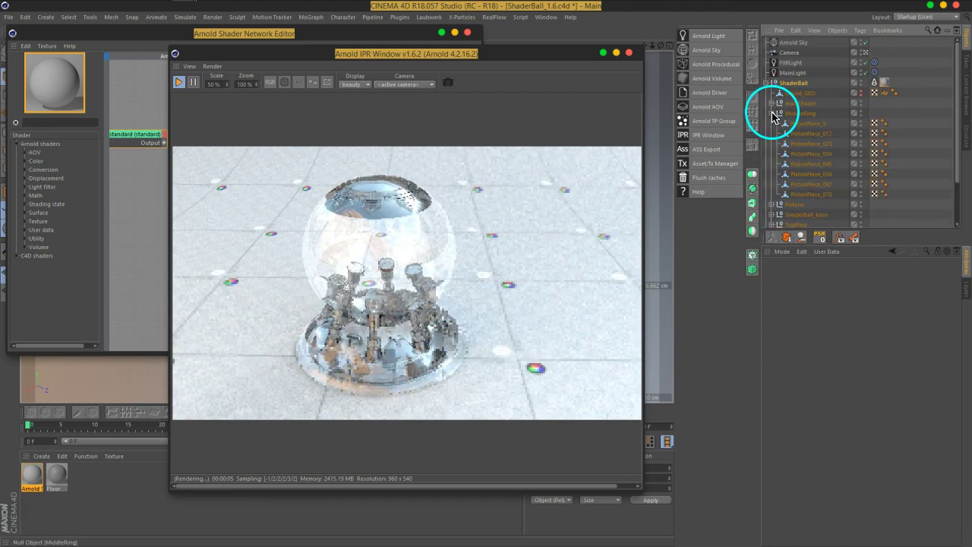
{"action": "left_click", "coordinate": [772, 123]}
{"action": "left_click", "coordinate": [777, 134]}
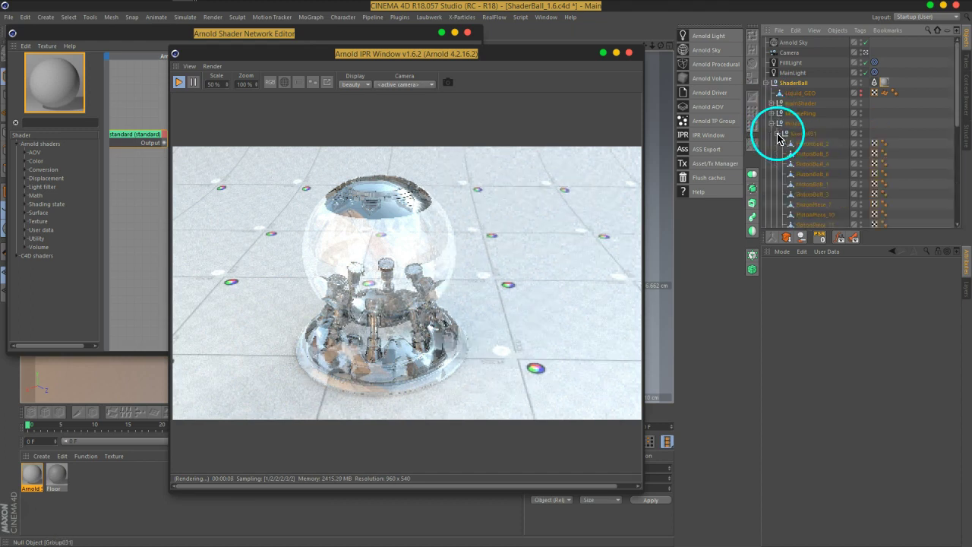
{"action": "left_click", "coordinate": [773, 123]}
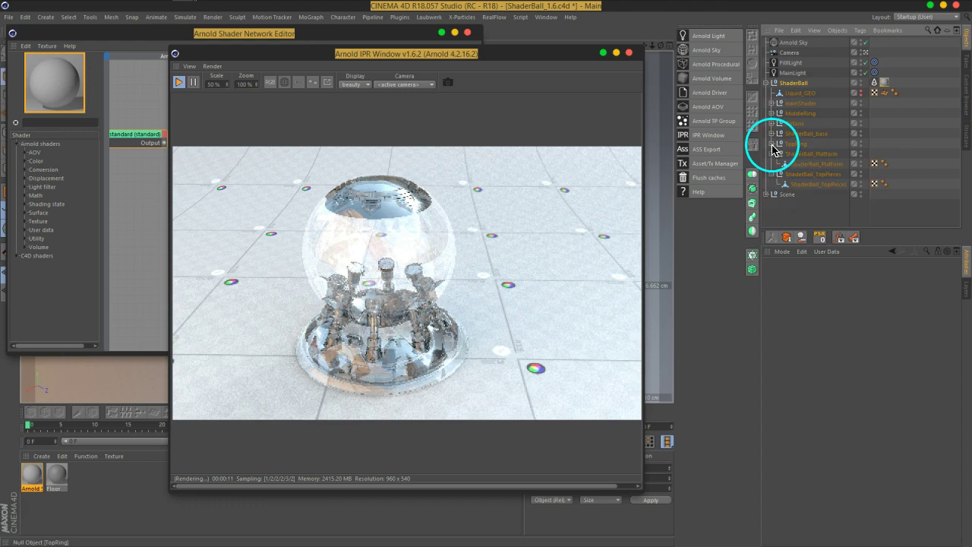
{"action": "left_click", "coordinate": [772, 175]}
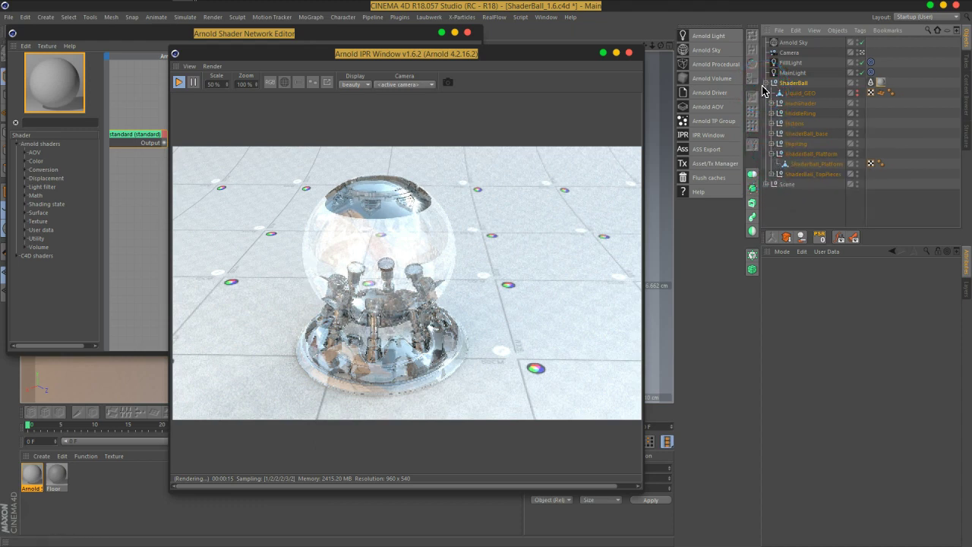
{"action": "left_click", "coordinate": [769, 83]}
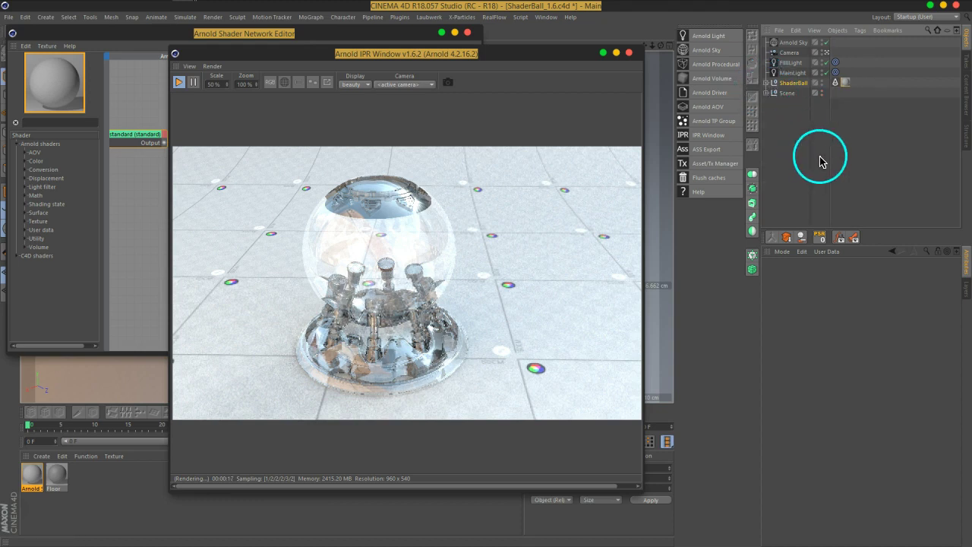
{"action": "left_click", "coordinate": [400, 33]}
{"action": "left_click_drag", "start_coordinate": [496, 59], "coordinate": [773, 32]}
- Set the refraction IOR to 1.6 and enable Fresnel use IOR
{"action": "left_click_drag", "start_coordinate": [412, 37], "coordinate": [320, 47]}
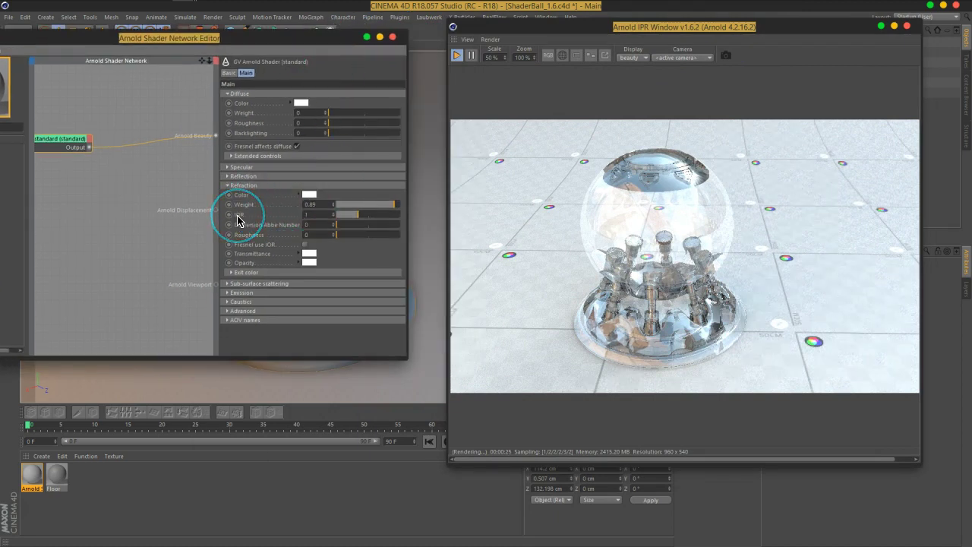
{"action": "left_click_drag", "start_coordinate": [238, 219], "coordinate": [314, 216]}
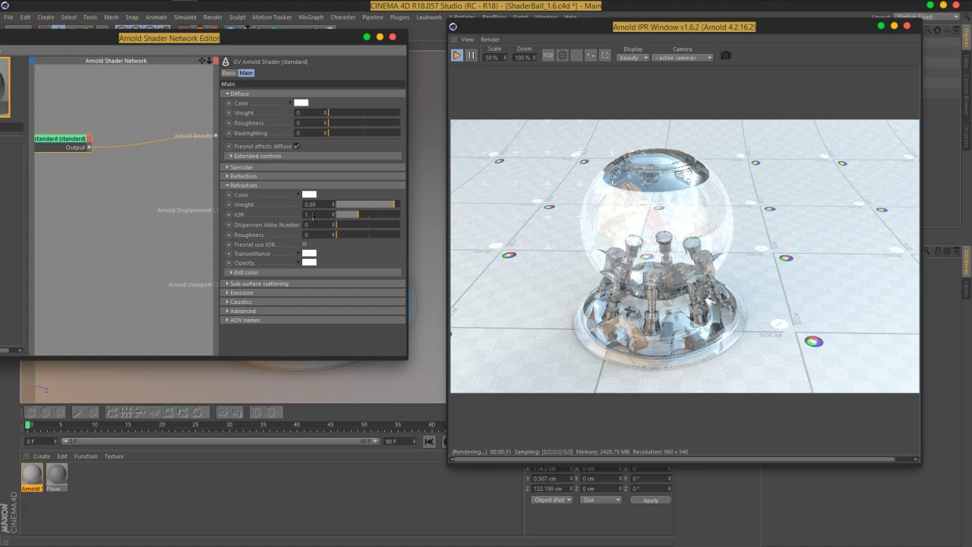
{"action": "type", "text": "6"}
{"action": "key", "text": "Return"}
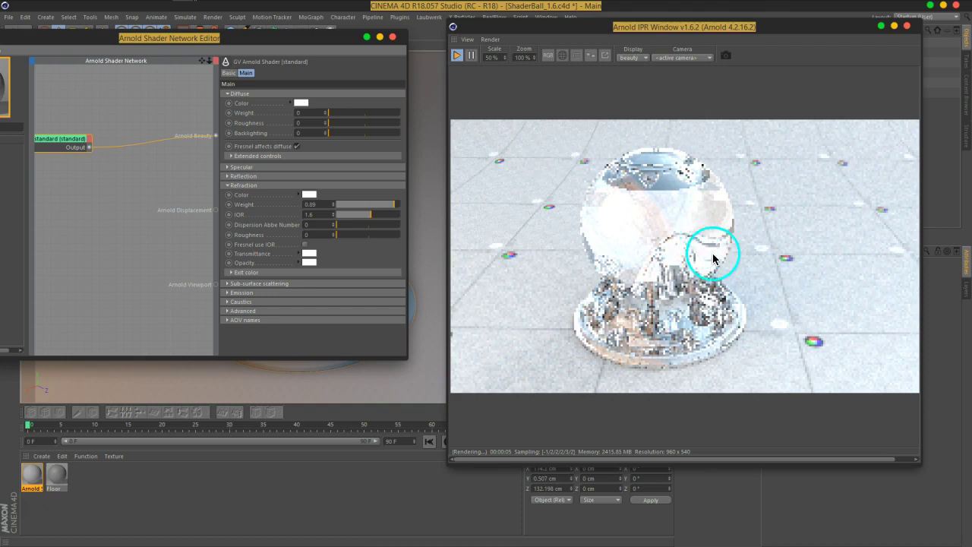
{"action": "left_click", "coordinate": [298, 244]}
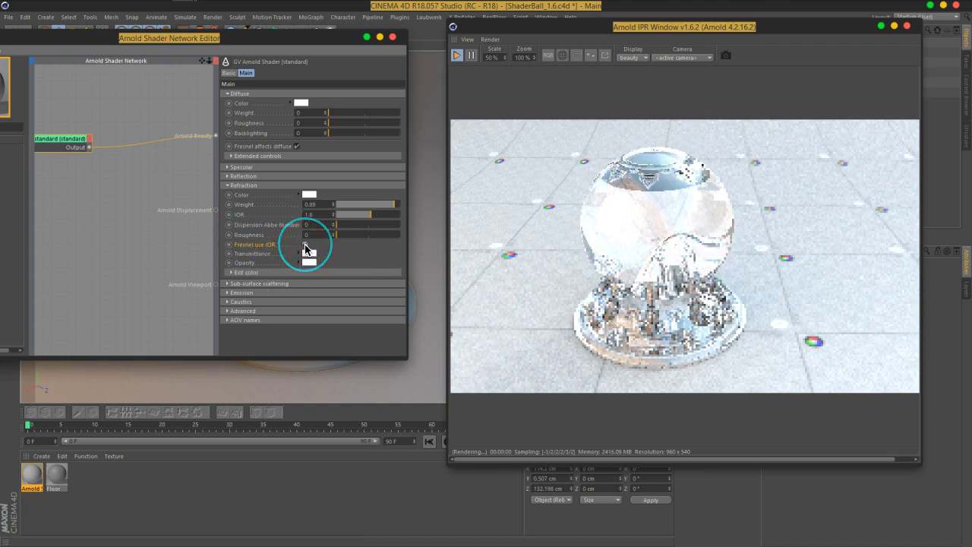
{"action": "left_click", "coordinate": [304, 246]}
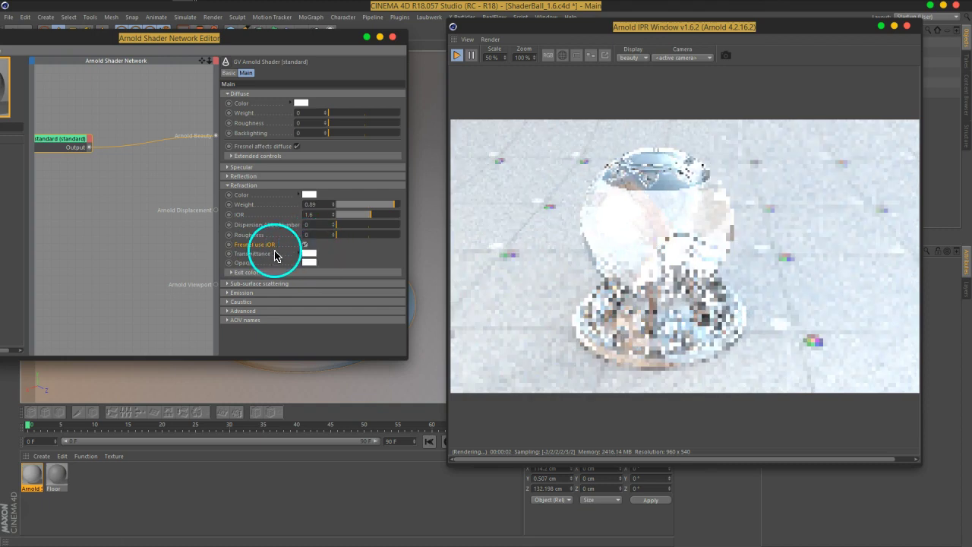
- Enable specular Fresnel and raise the specular weight to 1
{"action": "left_click", "coordinate": [243, 167]}
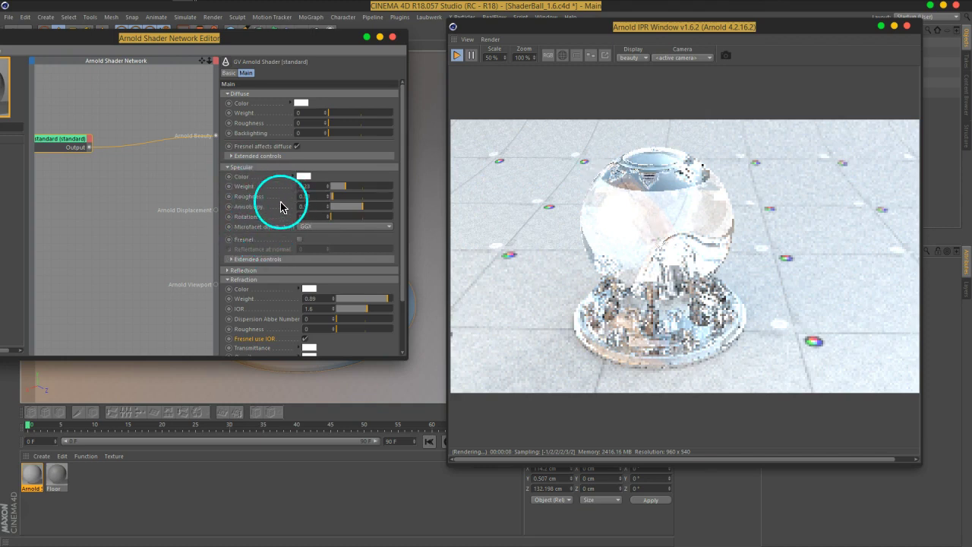
{"action": "left_click", "coordinate": [300, 239]}
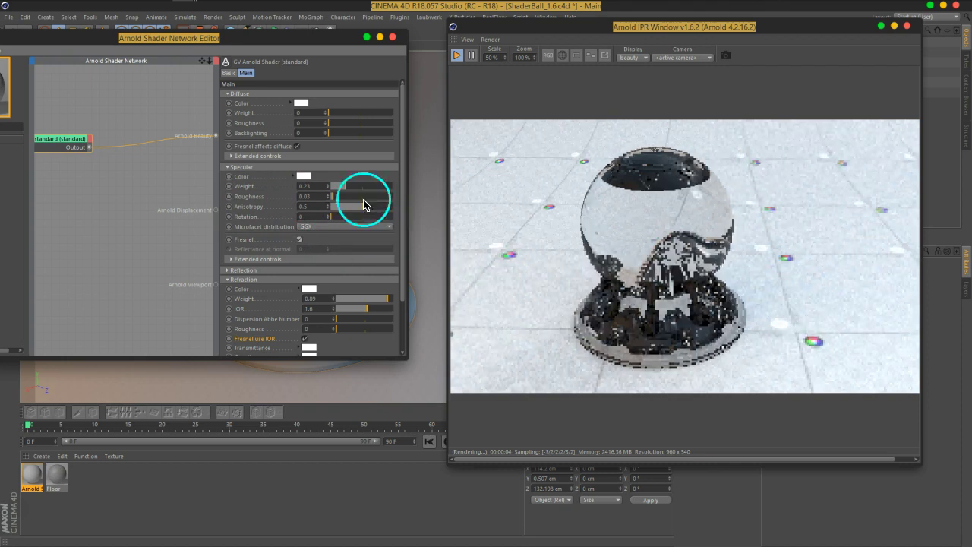
{"action": "left_click_drag", "start_coordinate": [343, 190], "coordinate": [412, 191]}
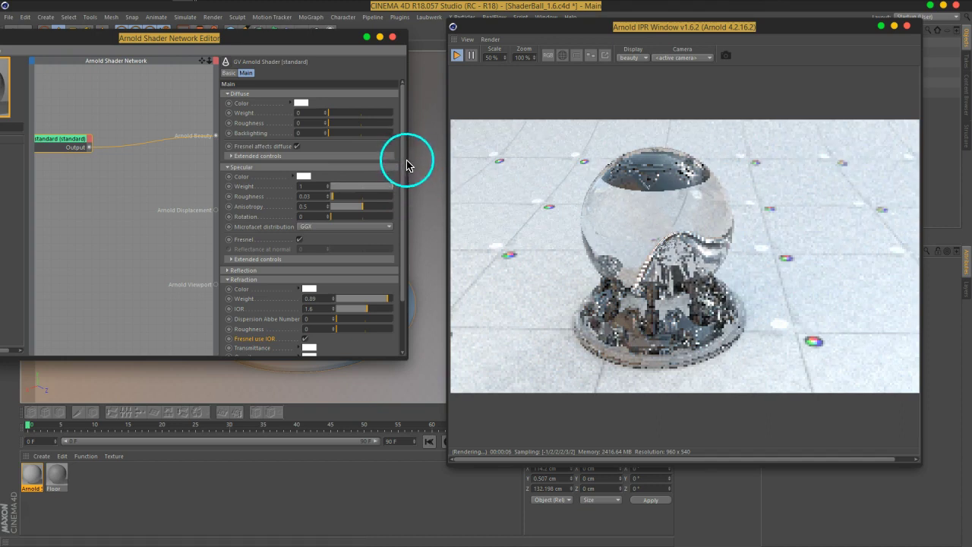
{"action": "left_click_drag", "start_coordinate": [310, 44], "coordinate": [338, 95]}
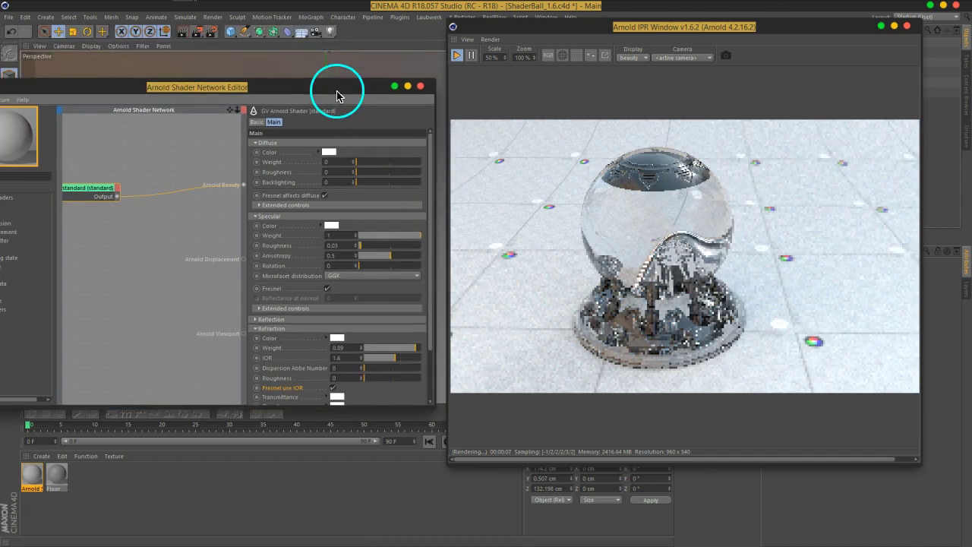
- Open Arnold Render Settings and scroll to Ray depth, where refraction depth is 2
{"action": "left_click", "coordinate": [212, 31]}
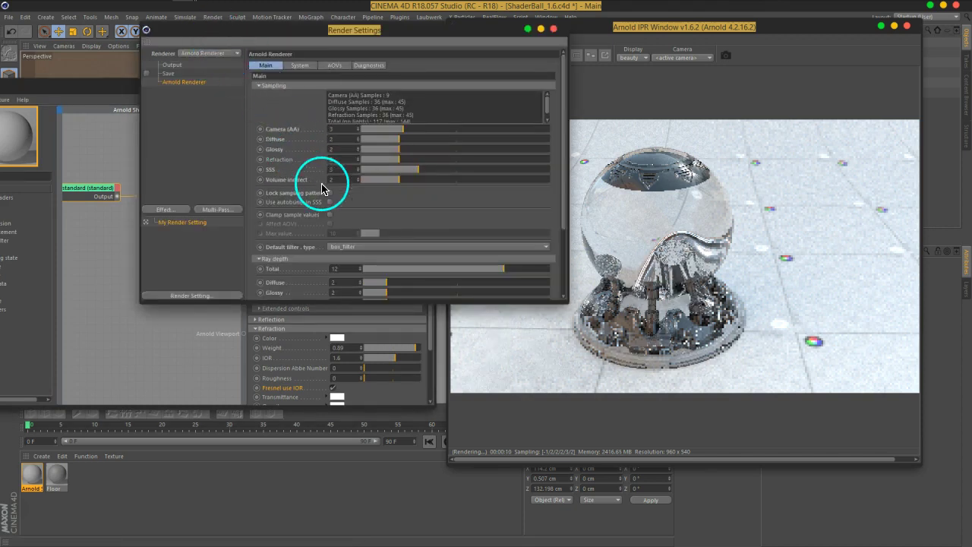
{"action": "middle_click_drag", "start_coordinate": [386, 204], "coordinate": [375, 104]}
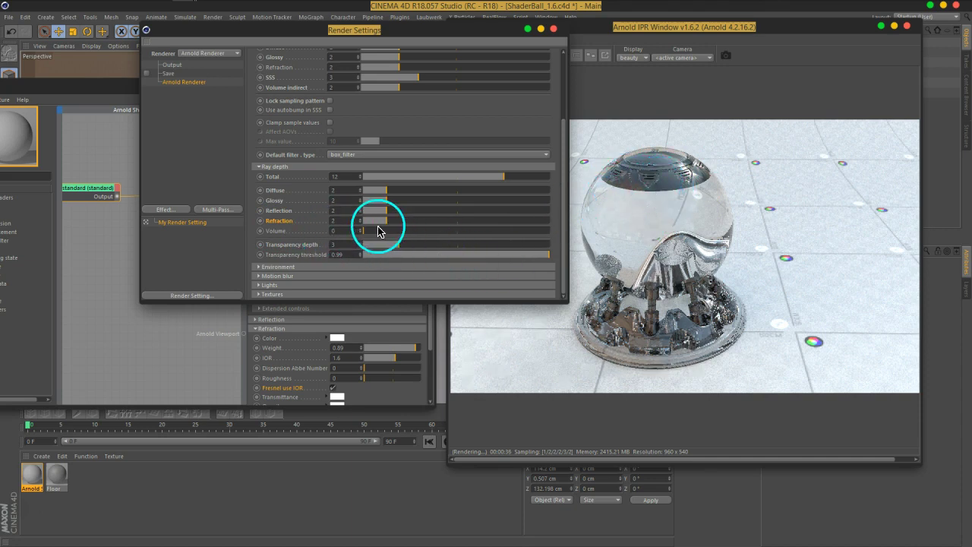
- Adjust the Arnold refraction ray depth and set the transparency ray depth to 6
{"action": "mouse_move", "coordinate": [389, 226]}
{"action": "left_mouse_down"}
{"action": "mouse_move", "coordinate": [467, 232]}
{"action": "mouse_move", "coordinate": [449, 230]}
{"action": "left_mouse_up"}
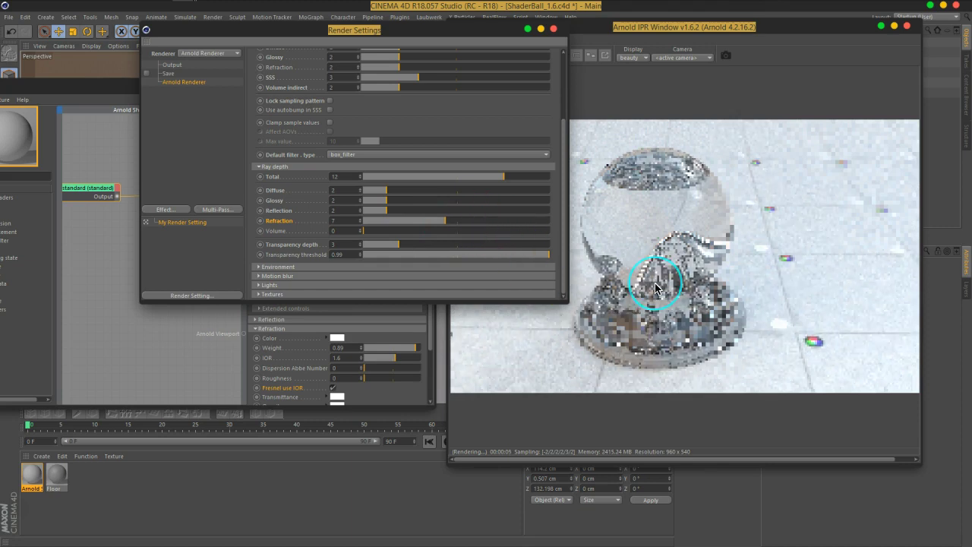
{"action": "left_click", "coordinate": [706, 264]}
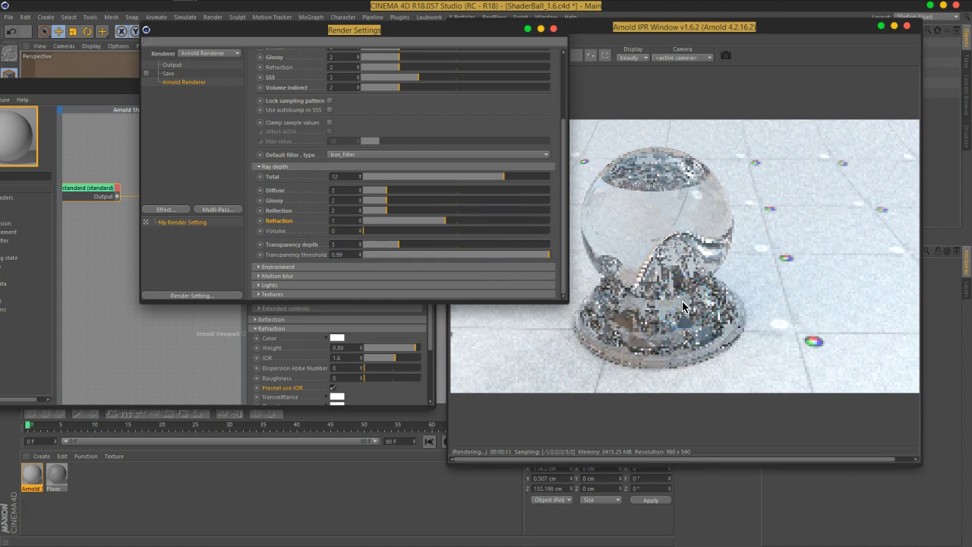
{"action": "left_click", "coordinate": [468, 221]}
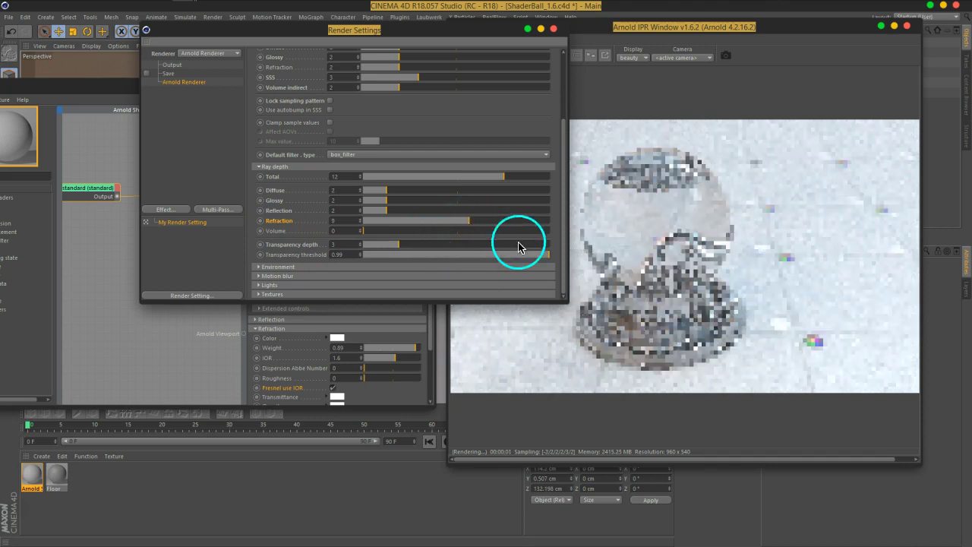
{"action": "left_click", "coordinate": [716, 256]}
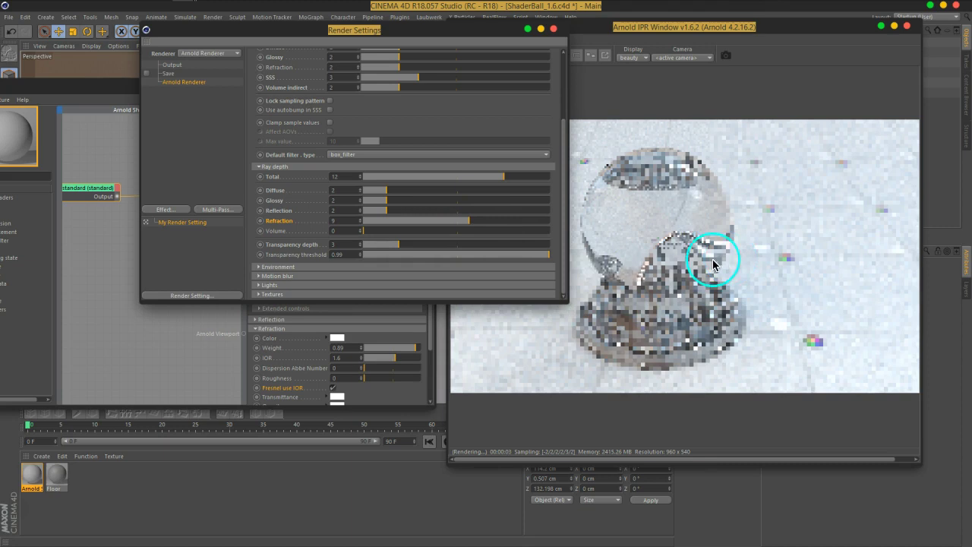
{"action": "mouse_move", "coordinate": [688, 245]}
{"action": "left_mouse_down"}
{"action": "mouse_move", "coordinate": [670, 228]}
{"action": "mouse_move", "coordinate": [661, 250]}
{"action": "left_mouse_up"}
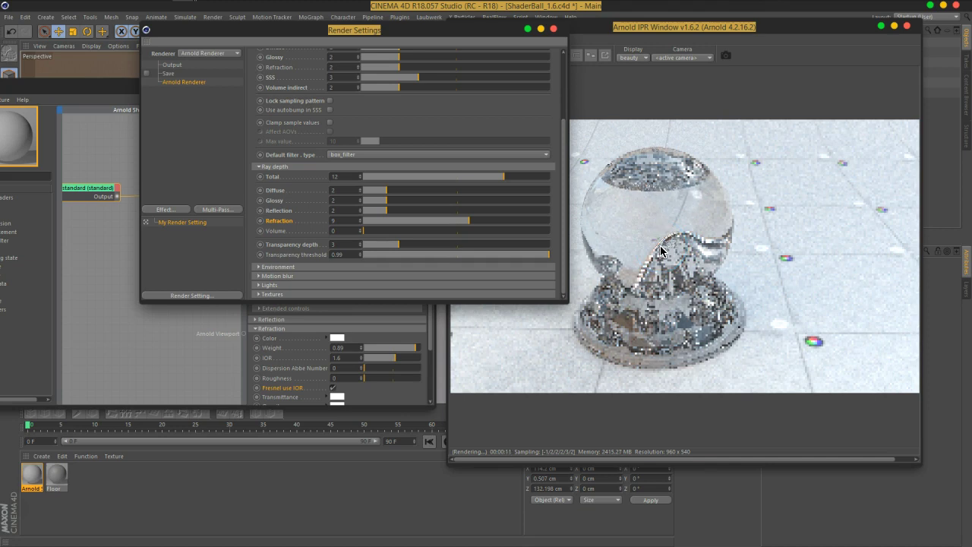
{"action": "left_click_drag", "start_coordinate": [360, 221], "coordinate": [282, 229]}
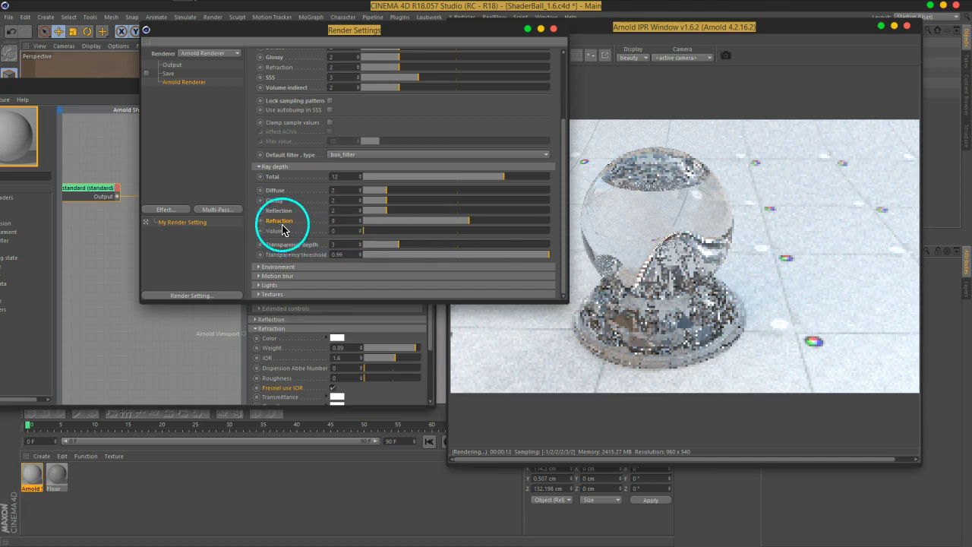
{"action": "left_click_drag", "start_coordinate": [385, 247], "coordinate": [432, 251]}
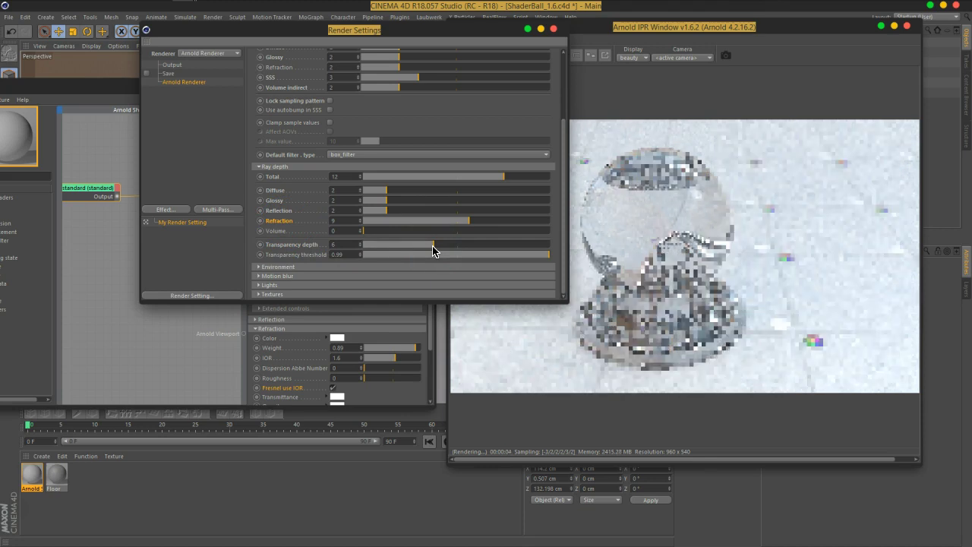
{"action": "left_click", "coordinate": [340, 242]}
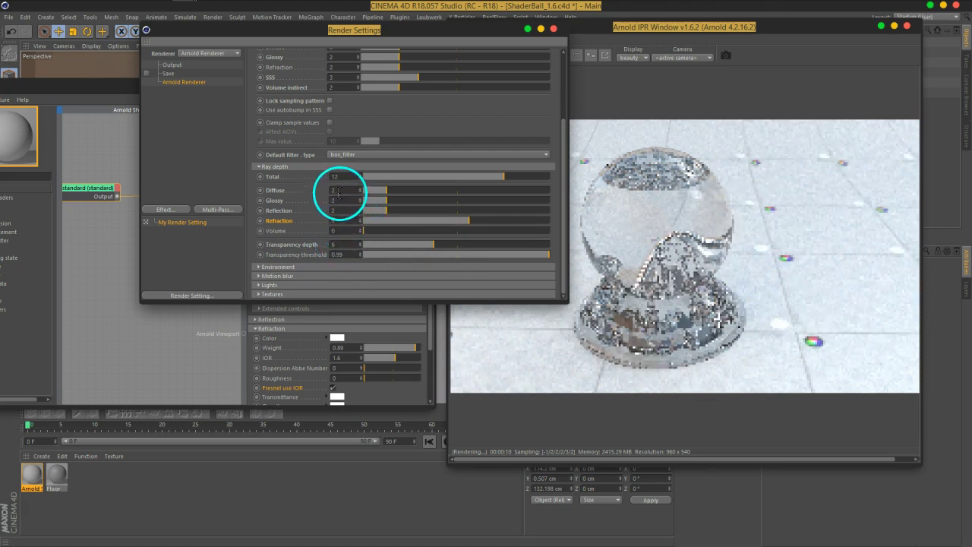
- Set the total ray depth to 15 and SSS depth to 2, then close Render Settings
{"action": "left_click", "coordinate": [344, 176]}
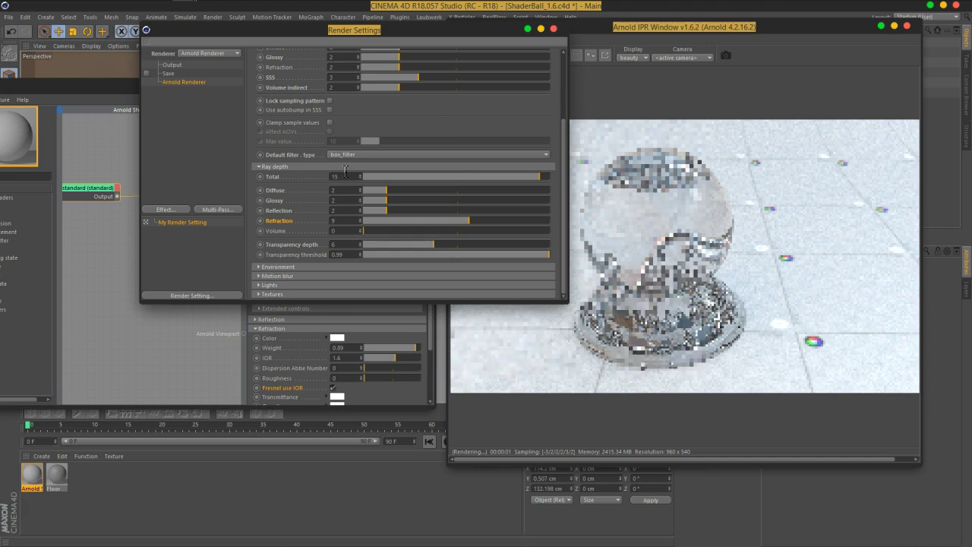
{"action": "left_click", "coordinate": [334, 200]}
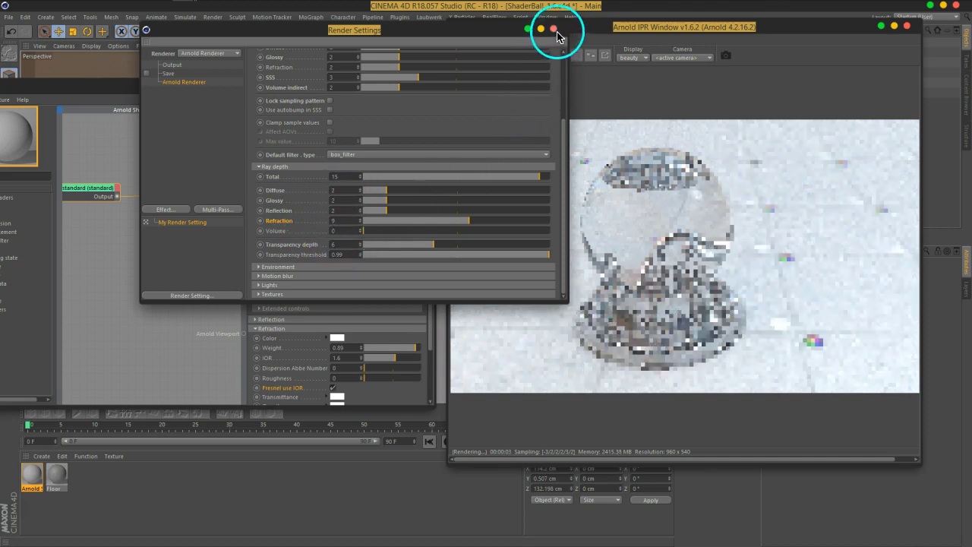
{"action": "left_click", "coordinate": [360, 80]}
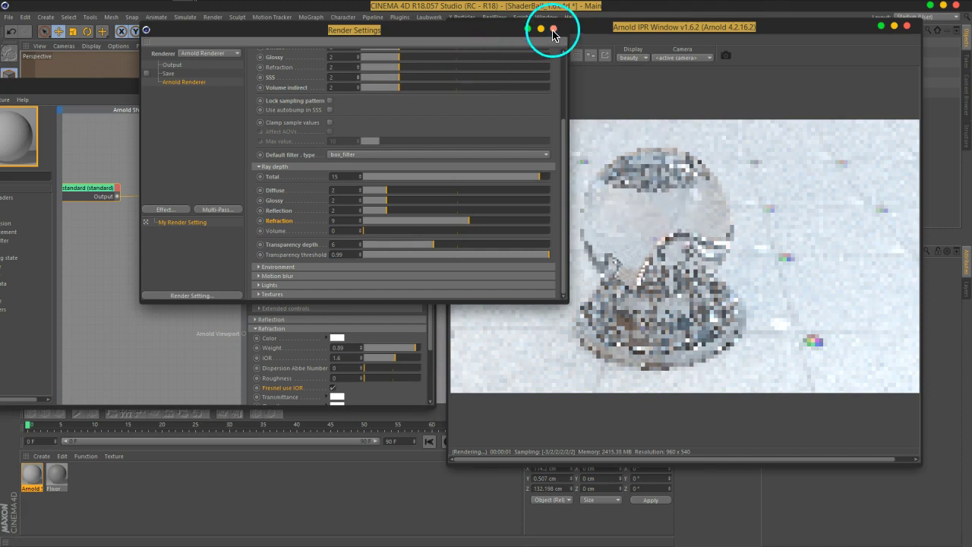
{"action": "left_click", "coordinate": [554, 30]}
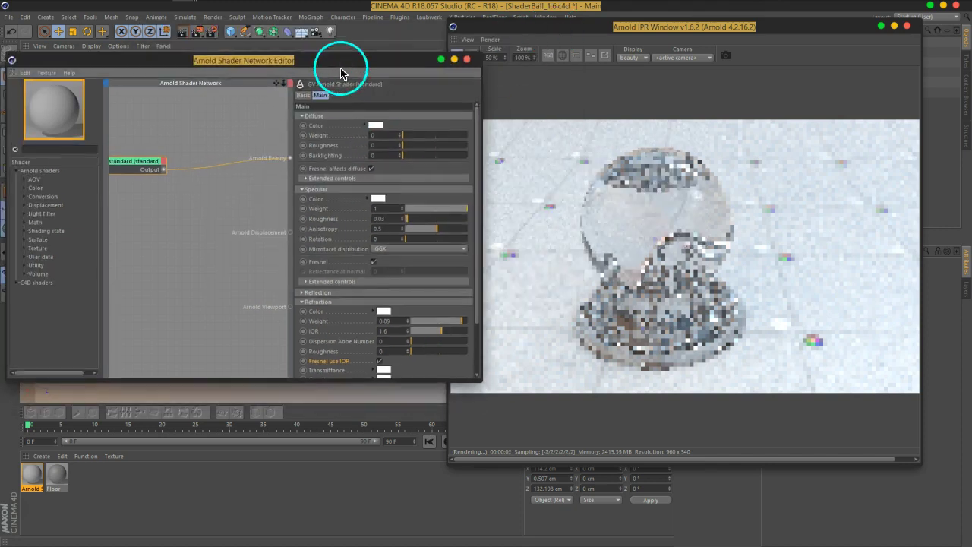
- Test specular weight at 0.19, restore it to 1, and lower specular roughness to 0.01
{"action": "left_click_drag", "start_coordinate": [340, 73], "coordinate": [336, 43]}
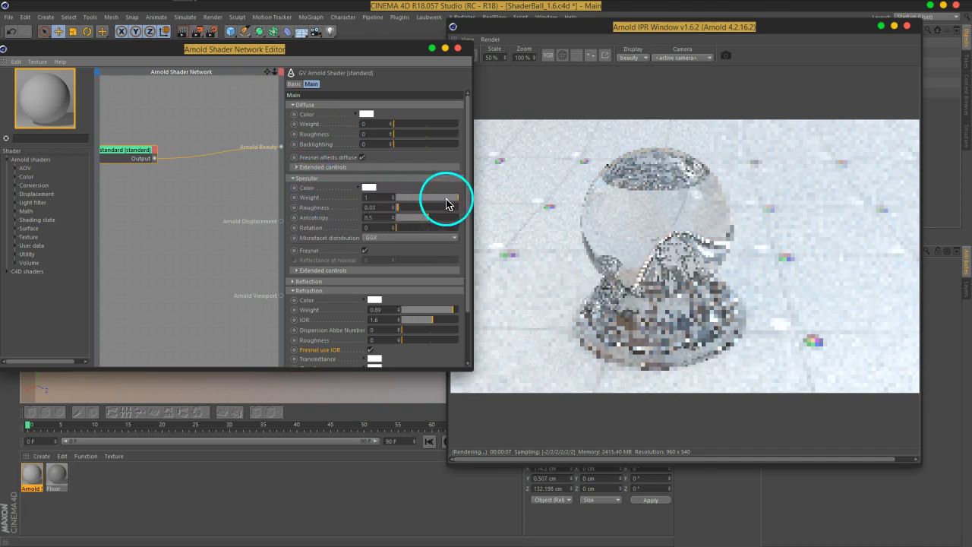
{"action": "left_click_drag", "start_coordinate": [446, 203], "coordinate": [409, 200]}
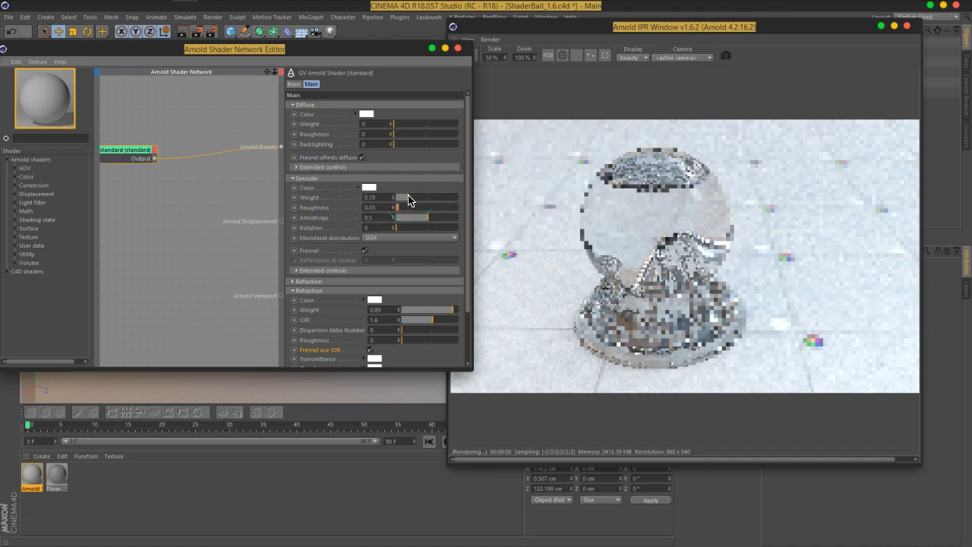
{"action": "left_click", "coordinate": [700, 340]}
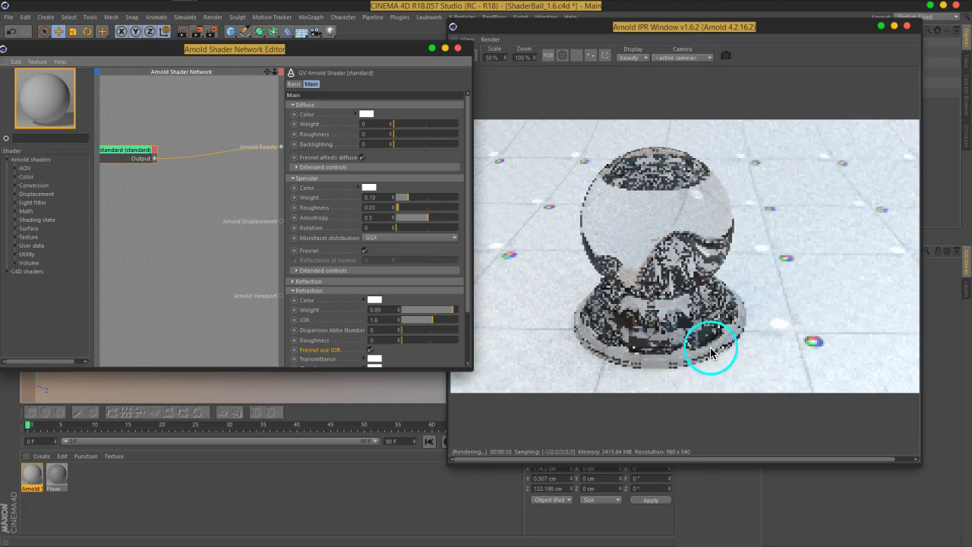
{"action": "left_click_drag", "start_coordinate": [397, 199], "coordinate": [493, 196]}
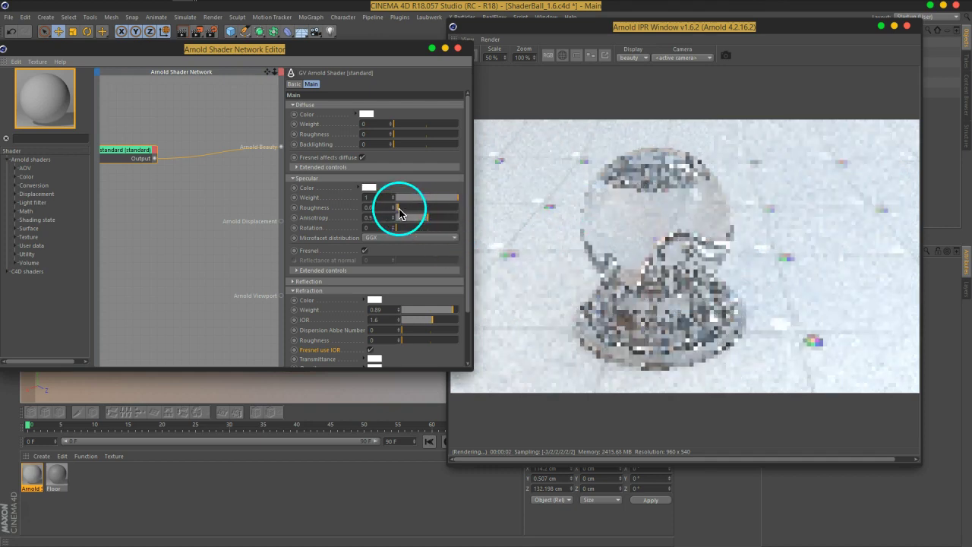
{"action": "left_click_drag", "start_coordinate": [400, 213], "coordinate": [401, 237]}
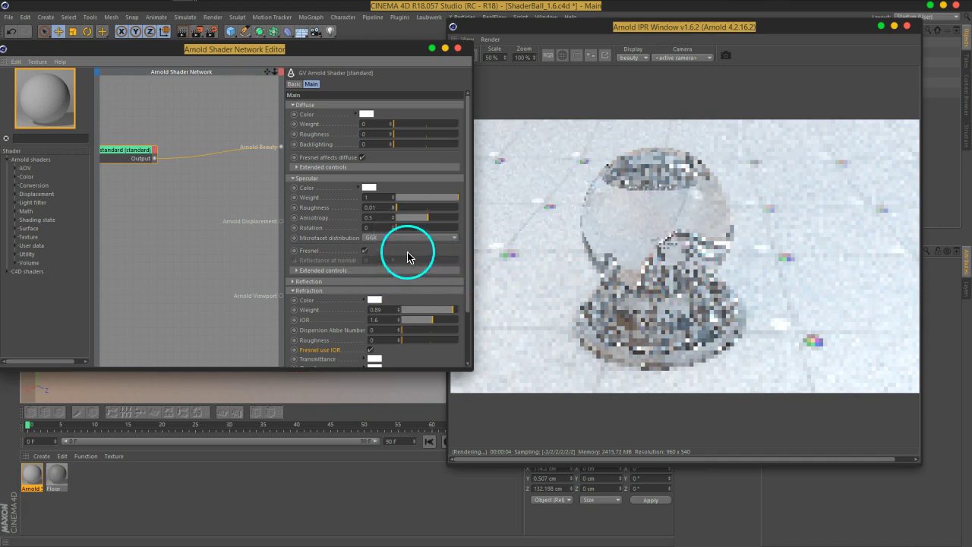
{"action": "scroll", "coordinate": [404, 225], "scroll_direction": "down", "scroll_amount": 2}
- Raise the refraction weight to 1 and try refraction IOR values starting from 1.12
{"action": "scroll", "coordinate": [404, 225], "scroll_direction": "down", "scroll_amount": 3}
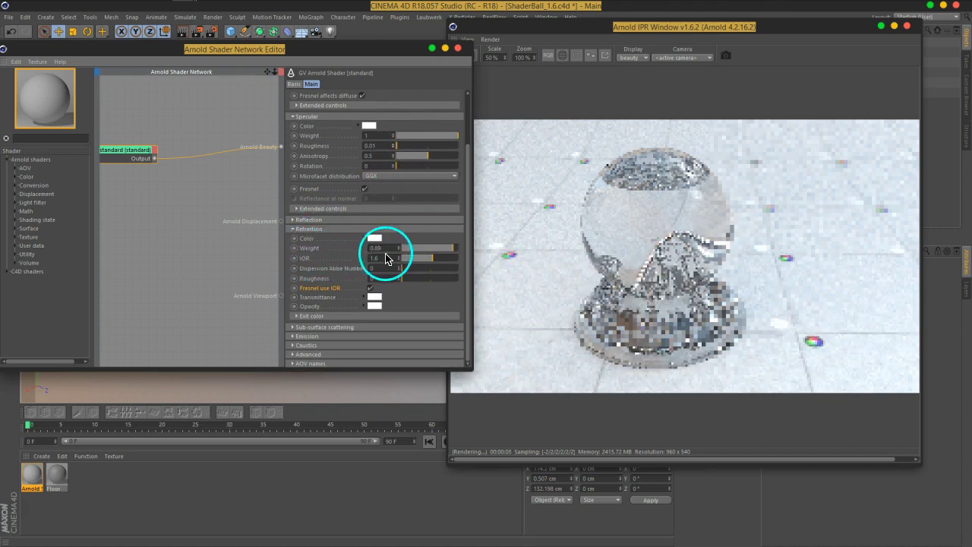
{"action": "left_click_drag", "start_coordinate": [453, 254], "coordinate": [467, 272]}
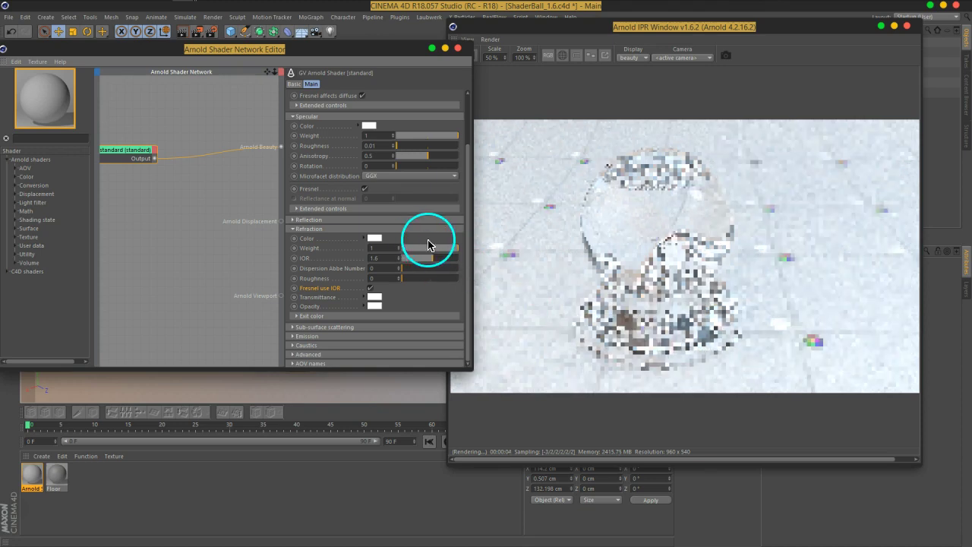
{"action": "mouse_move", "coordinate": [436, 263]}
{"action": "left_mouse_down"}
{"action": "mouse_move", "coordinate": [424, 263]}
{"action": "mouse_move", "coordinate": [452, 265]}
{"action": "left_mouse_up"}
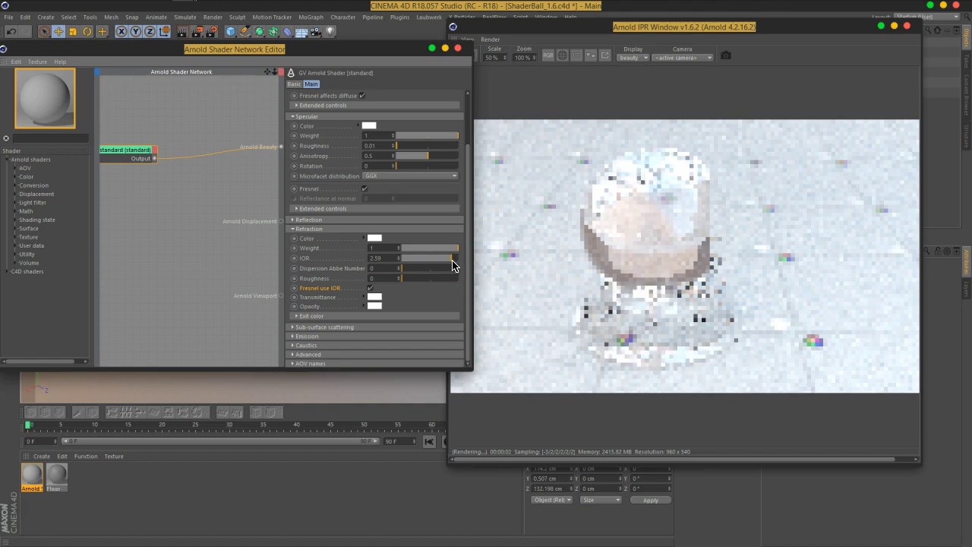
{"action": "left_click_drag", "start_coordinate": [497, 265], "coordinate": [657, 252]}
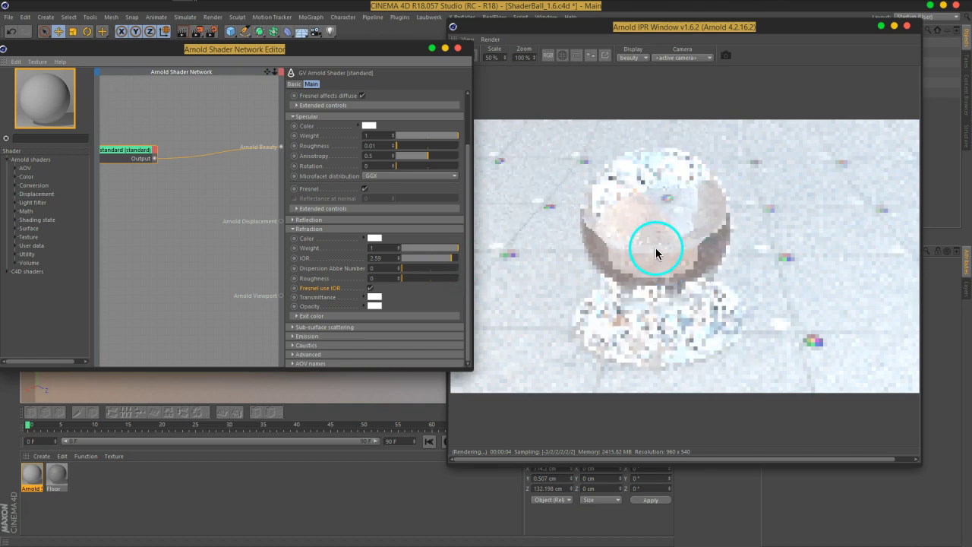
- Toggle Fresnel use IOR off and back on while fine-tuning the refraction IOR
{"action": "left_click", "coordinate": [370, 289]}
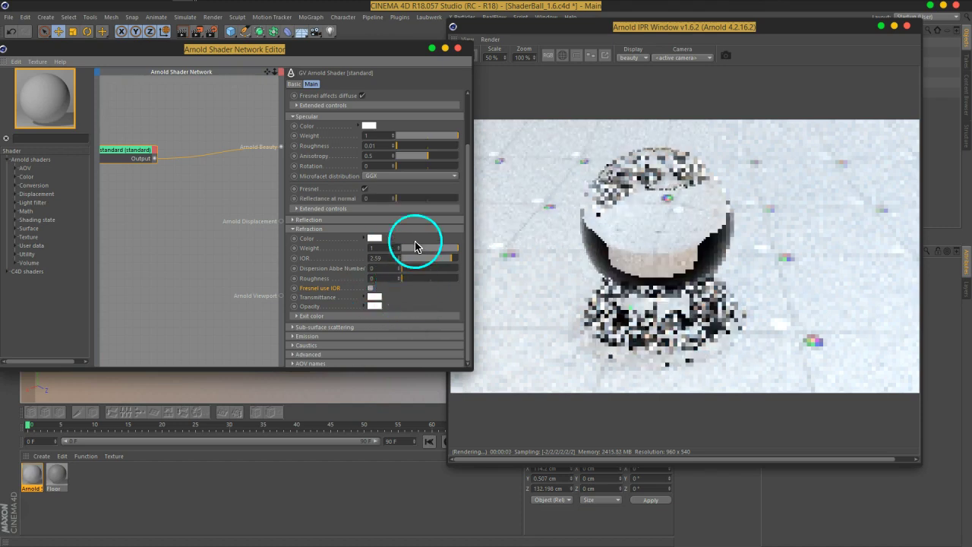
{"action": "double_click", "coordinate": [375, 257]}
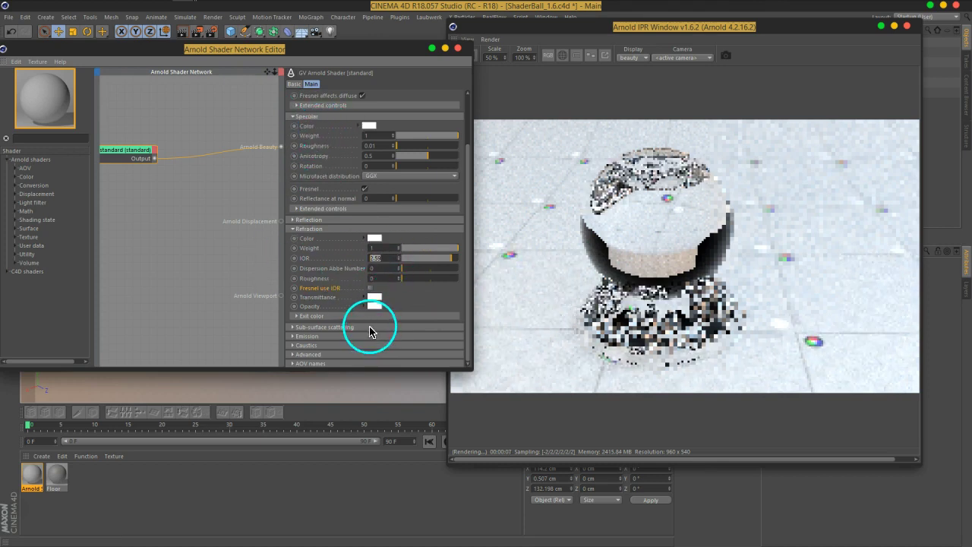
{"action": "left_click", "coordinate": [370, 289]}
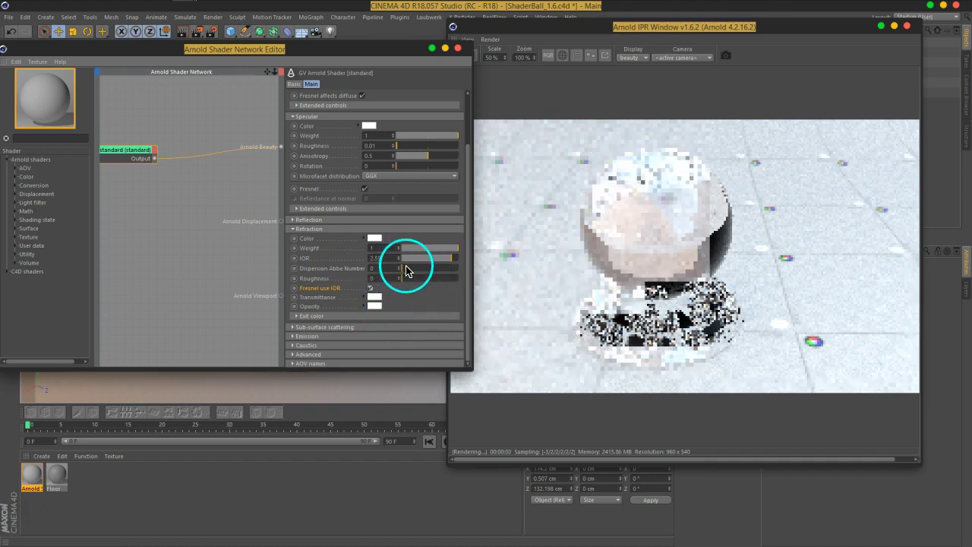
{"action": "left_click_drag", "start_coordinate": [440, 257], "coordinate": [433, 261]}
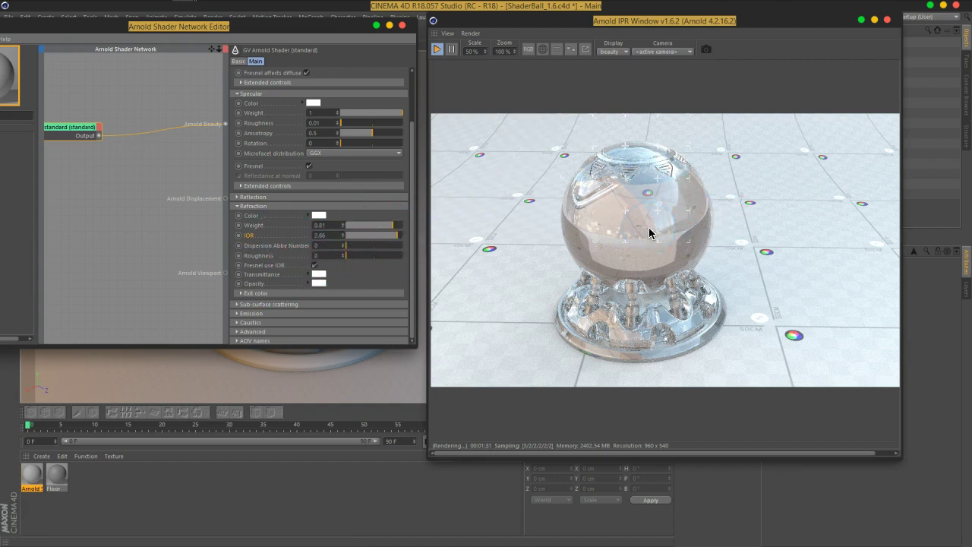
- Try refraction weights 1, 0.89, 0.79 and 0.4, settling on 0.68 with IOR 2.66
{"action": "left_click", "coordinate": [398, 225]}
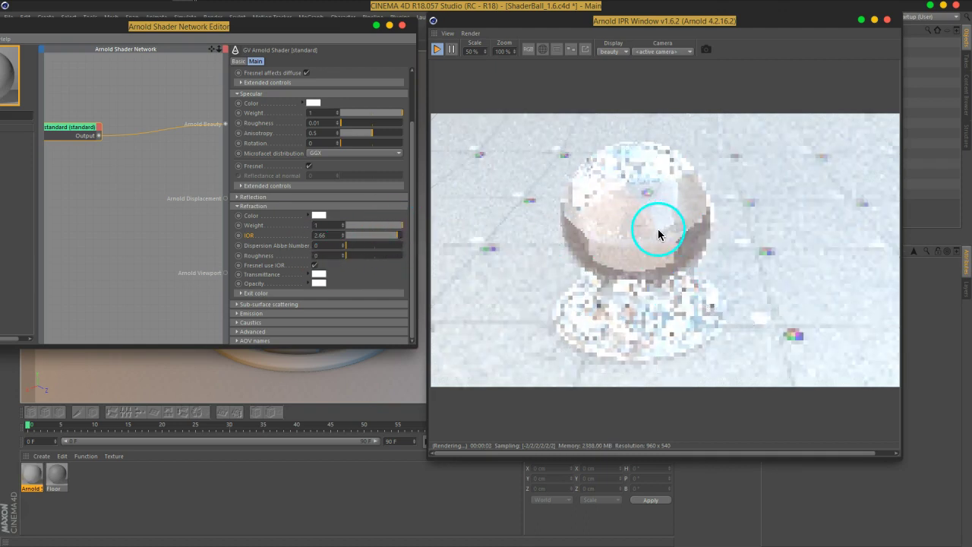
{"action": "left_click_drag", "start_coordinate": [394, 228], "coordinate": [386, 230]}
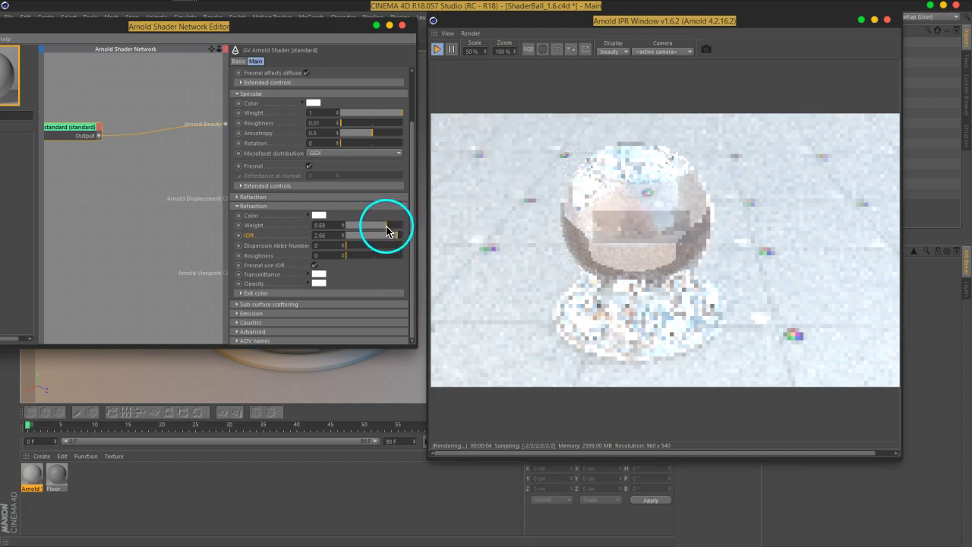
{"action": "left_click_drag", "start_coordinate": [386, 230], "coordinate": [370, 231]}
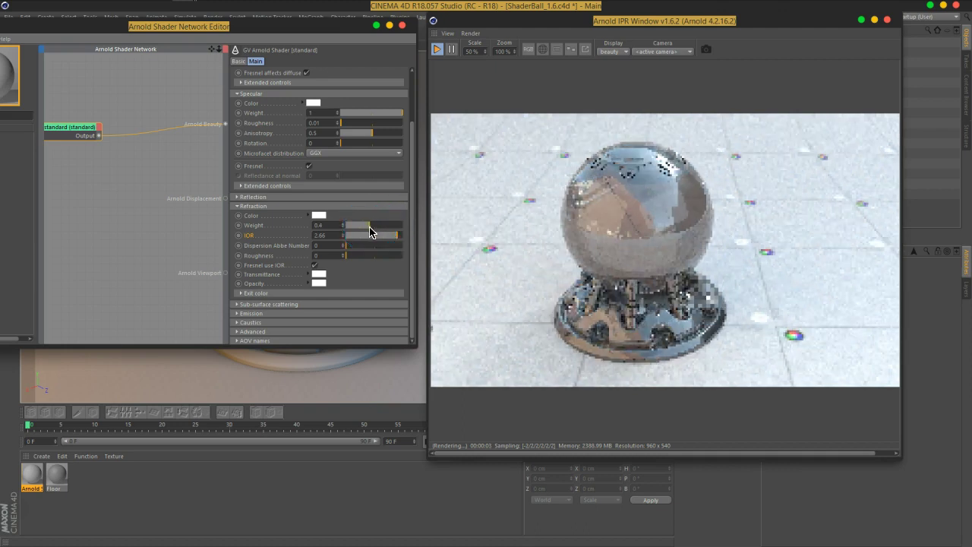
{"action": "left_click_drag", "start_coordinate": [319, 232], "coordinate": [278, 236]}
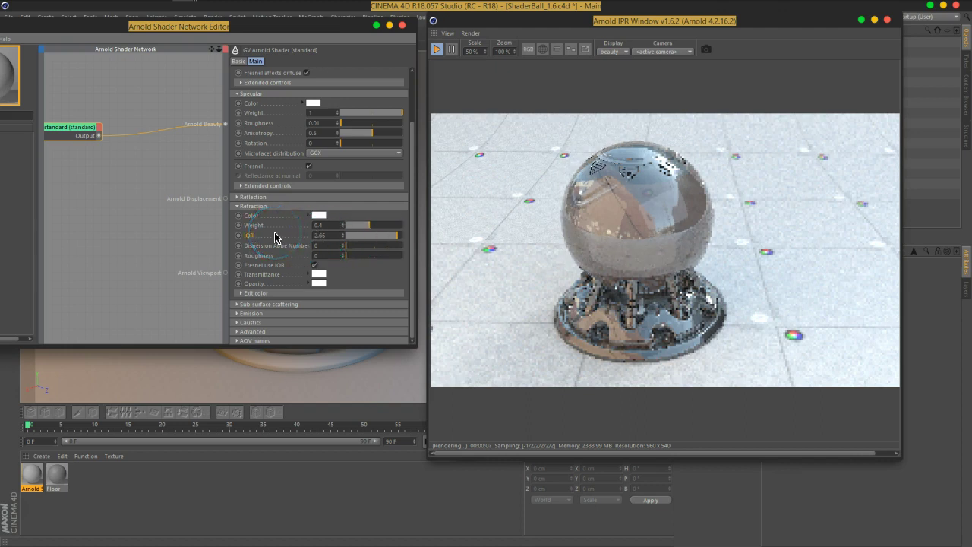
{"action": "left_click_drag", "start_coordinate": [328, 235], "coordinate": [386, 235]}
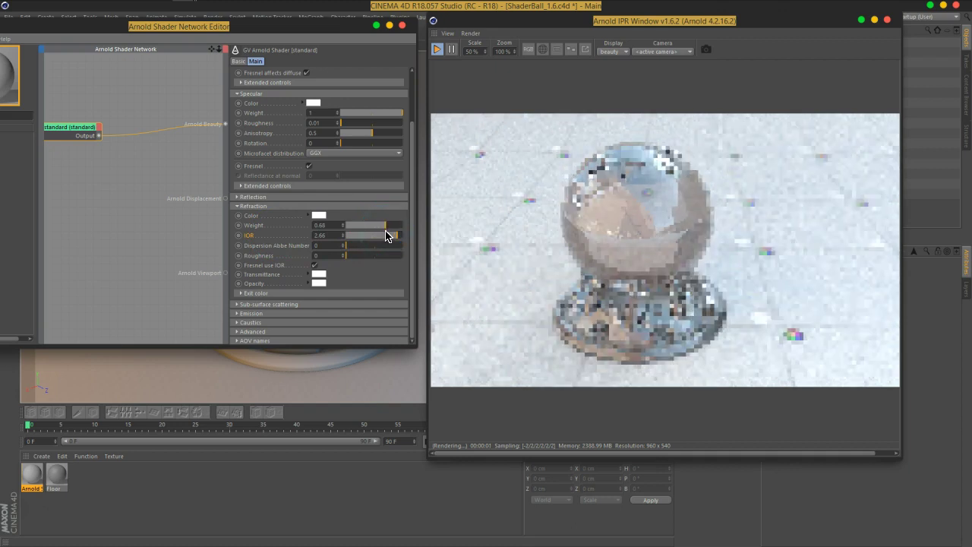
{"action": "left_click_drag", "start_coordinate": [601, 224], "coordinate": [626, 245]}
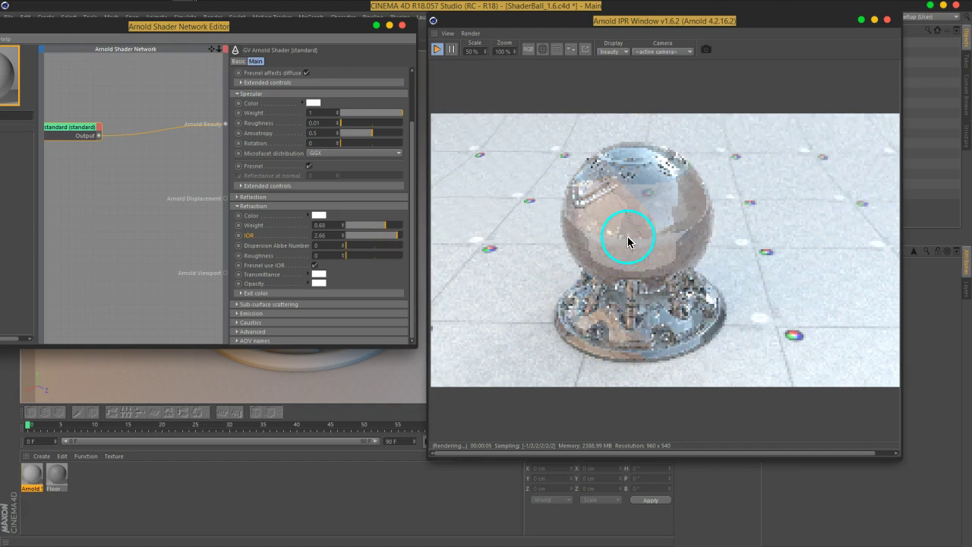
{"action": "left_click_drag", "start_coordinate": [408, 251], "coordinate": [257, 241]}
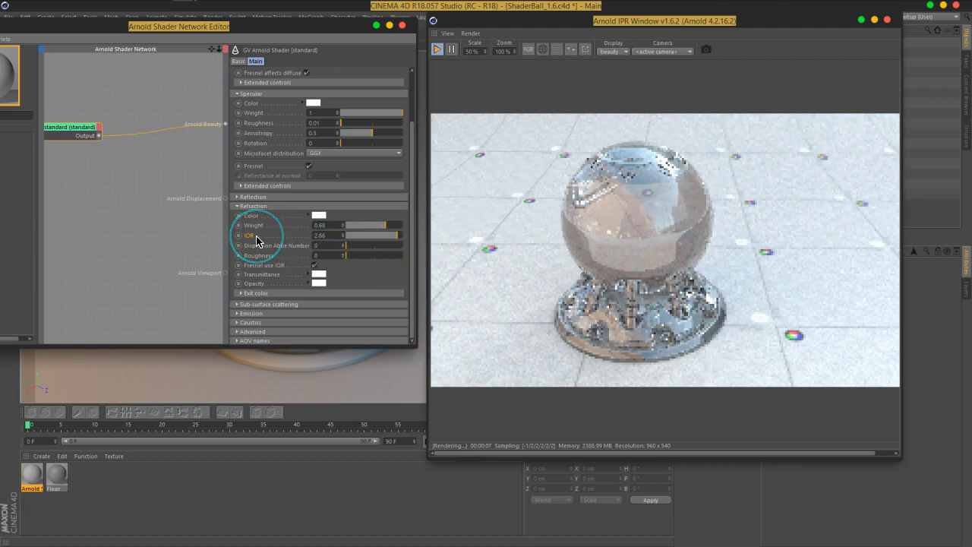
{"action": "left_click_drag", "start_coordinate": [487, 245], "coordinate": [643, 230]}
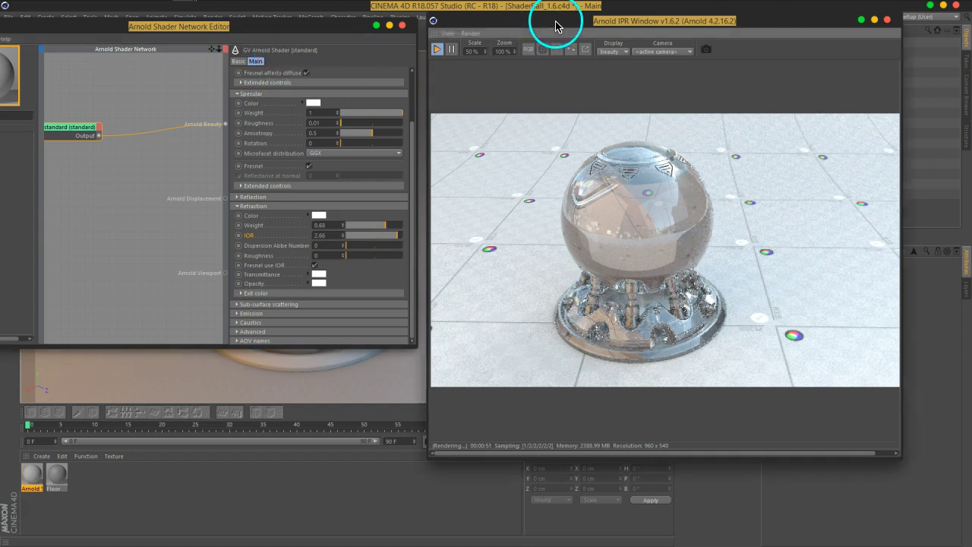
- Place the Arnold IPR window and Shader Network Editor side by side with the shader list visible
{"action": "left_click_drag", "start_coordinate": [551, 28], "coordinate": [594, 28]}
{"action": "left_click_drag", "start_coordinate": [283, 34], "coordinate": [341, 28]}
{"action": "left_click_drag", "start_coordinate": [614, 31], "coordinate": [638, 28]}
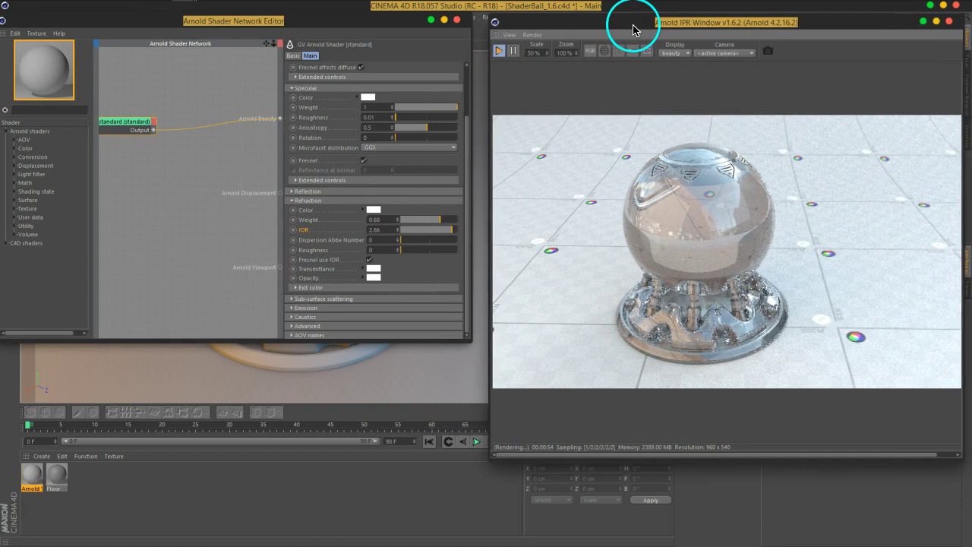
{"action": "left_click", "coordinate": [365, 27]}
{"action": "left_click_drag", "start_coordinate": [365, 27], "coordinate": [386, 31]}
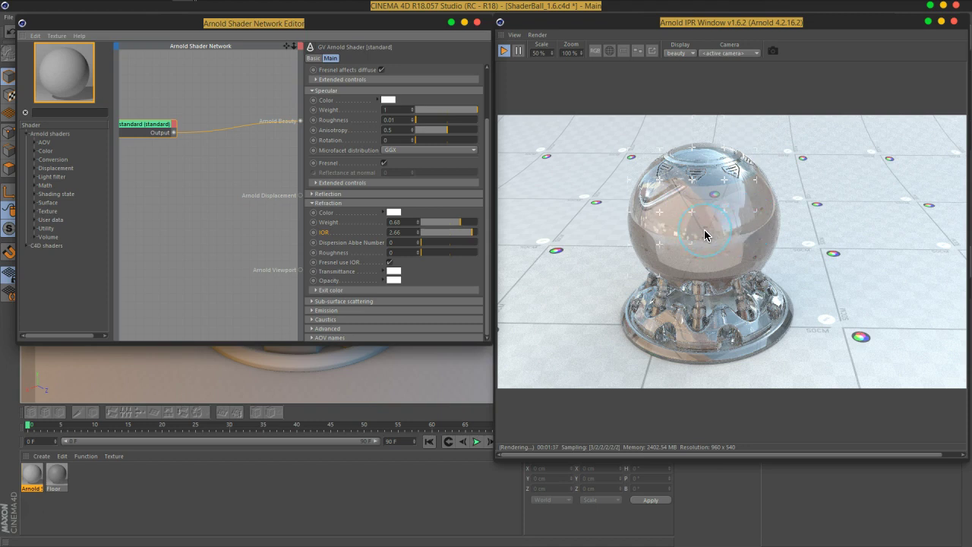
- Tint the refraction transmittance warm salmon (about H 19°, S 25%, RGB 255, 194, 166)
{"action": "left_click", "coordinate": [394, 272]}
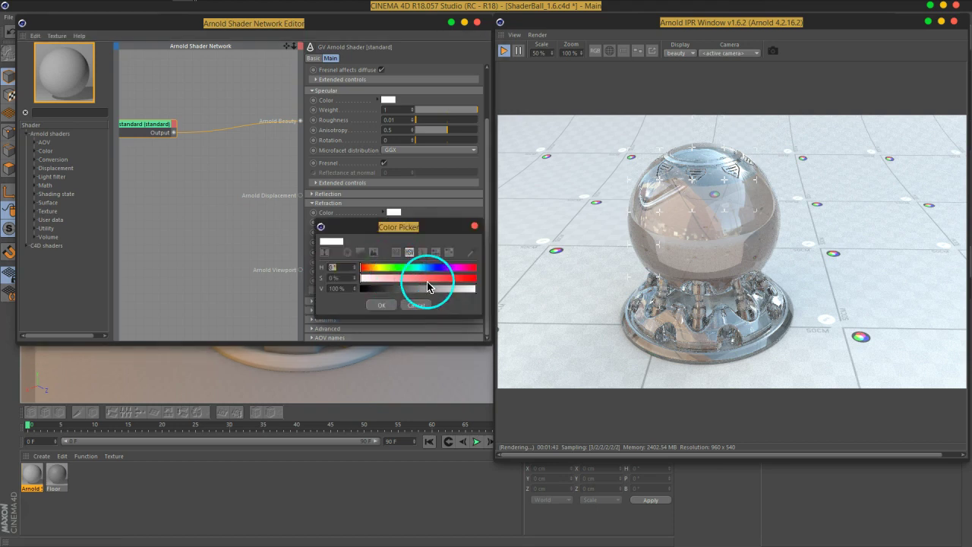
{"action": "mouse_move", "coordinate": [366, 269]}
{"action": "left_mouse_down"}
{"action": "mouse_move", "coordinate": [424, 277]}
{"action": "mouse_move", "coordinate": [369, 282]}
{"action": "left_mouse_up"}
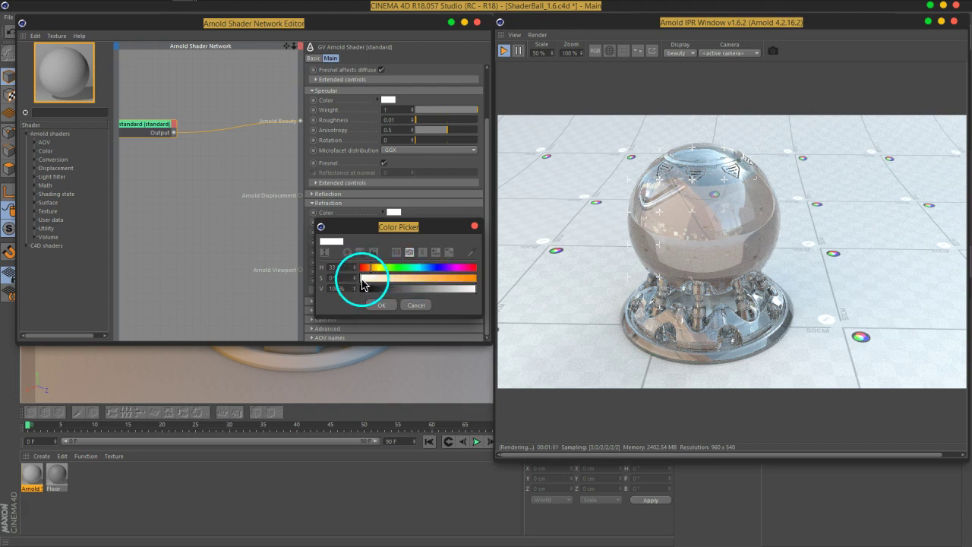
{"action": "left_click", "coordinate": [375, 306]}
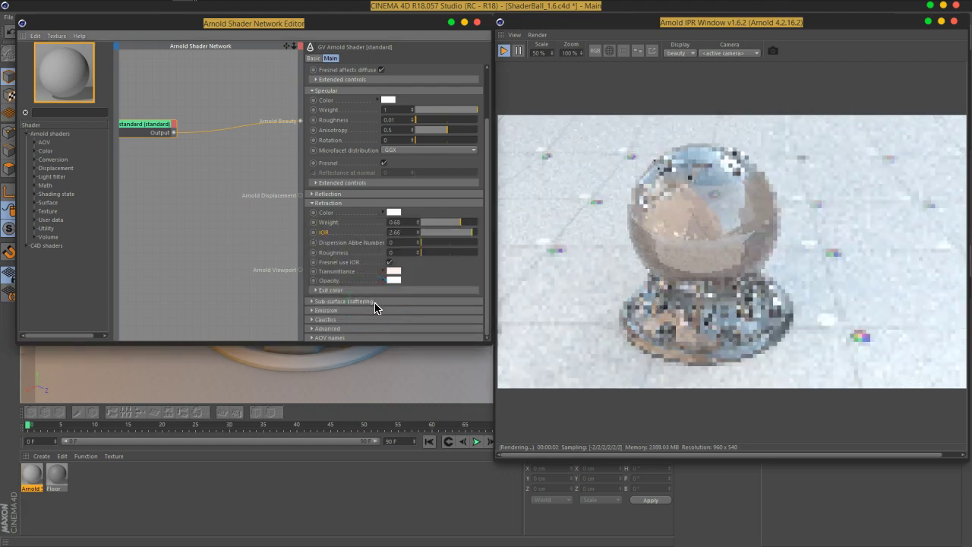
{"action": "left_click_drag", "start_coordinate": [382, 284], "coordinate": [393, 287]}
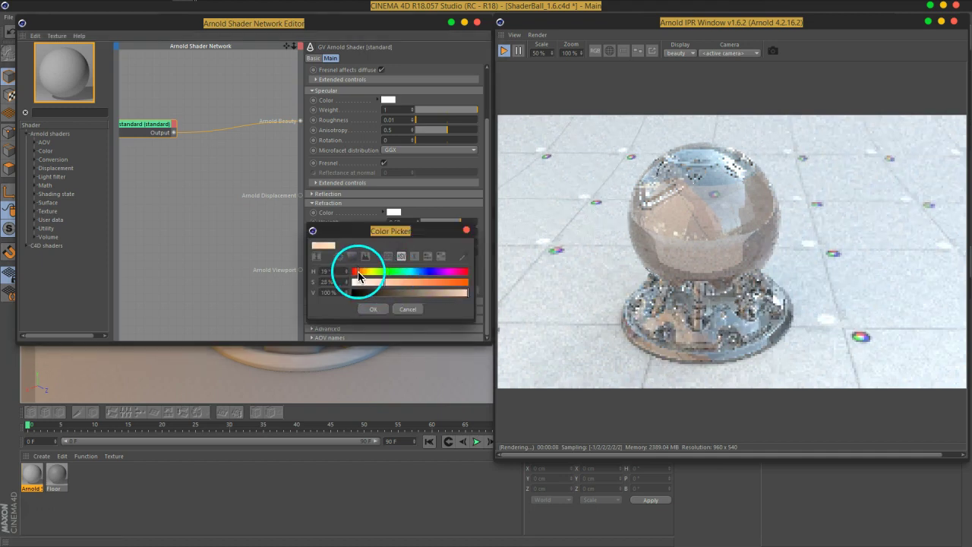
{"action": "left_click", "coordinate": [373, 309]}
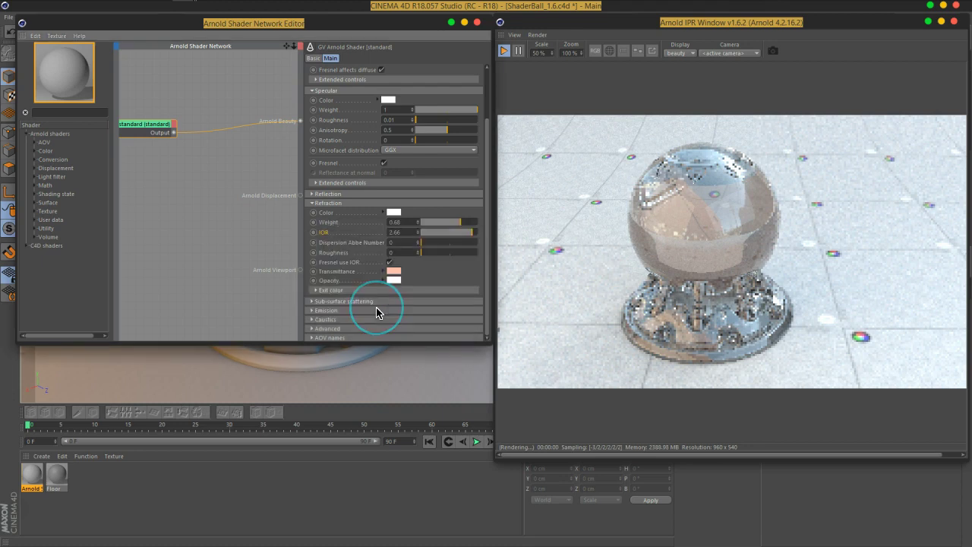
{"action": "mouse_move", "coordinate": [415, 318]}
{"action": "left_mouse_down"}
{"action": "mouse_move", "coordinate": [720, 326]}
{"action": "mouse_move", "coordinate": [735, 288]}
{"action": "left_mouse_up"}
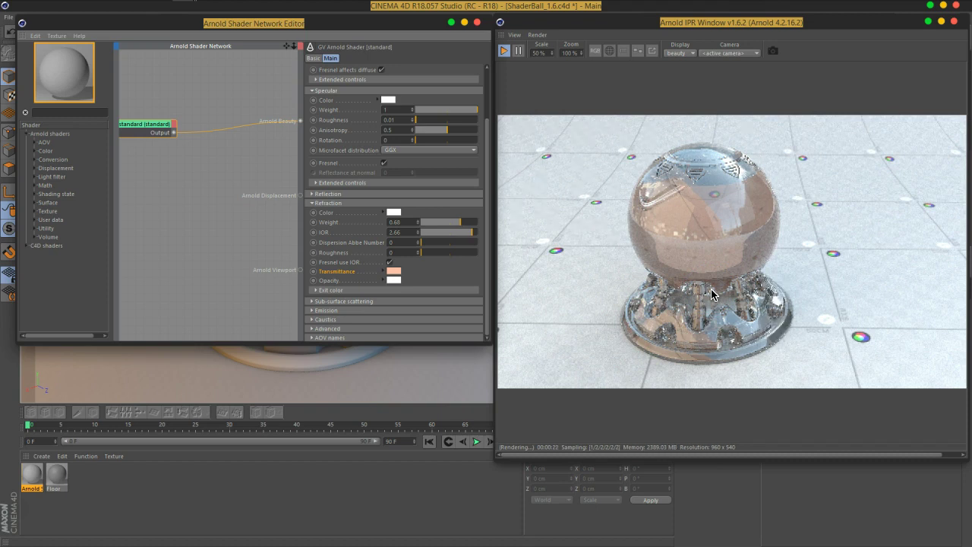
{"action": "mouse_move", "coordinate": [558, 301]}
{"action": "left_mouse_down"}
{"action": "mouse_move", "coordinate": [359, 280]}
{"action": "mouse_move", "coordinate": [703, 328]}
{"action": "left_mouse_up"}
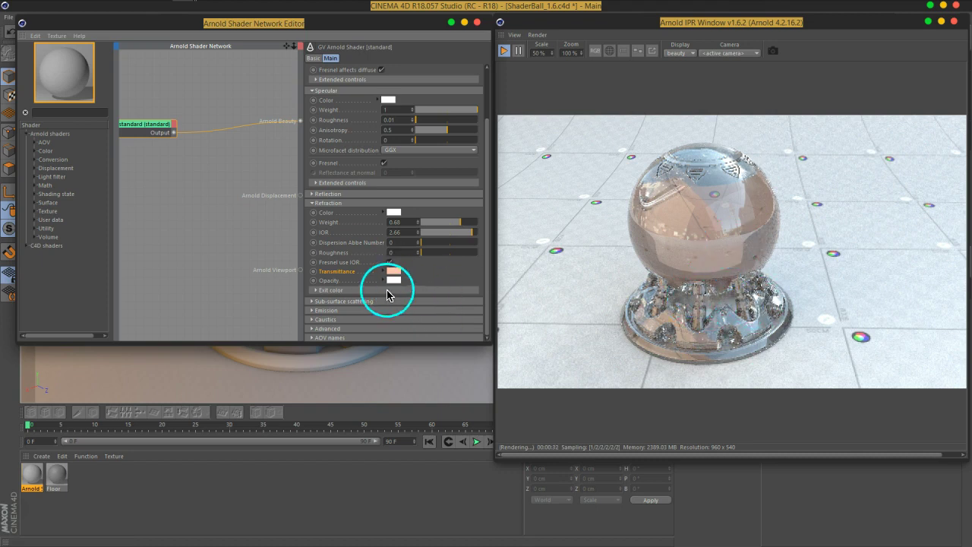
{"action": "left_click_drag", "start_coordinate": [363, 285], "coordinate": [363, 285]}
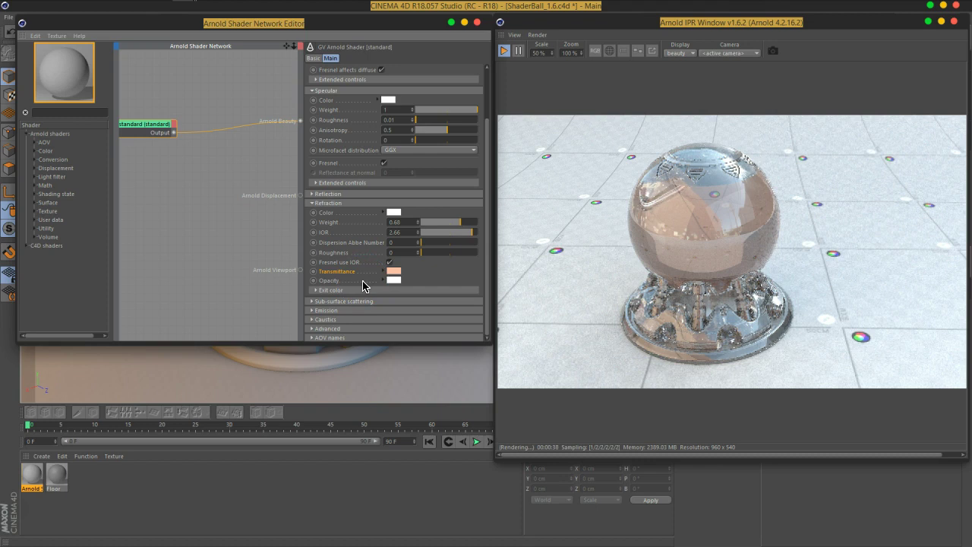
{"action": "mouse_move", "coordinate": [372, 251]}
{"action": "left_mouse_down"}
{"action": "mouse_move", "coordinate": [135, 128]}
{"action": "mouse_move", "coordinate": [160, 133]}
{"action": "left_mouse_up"}
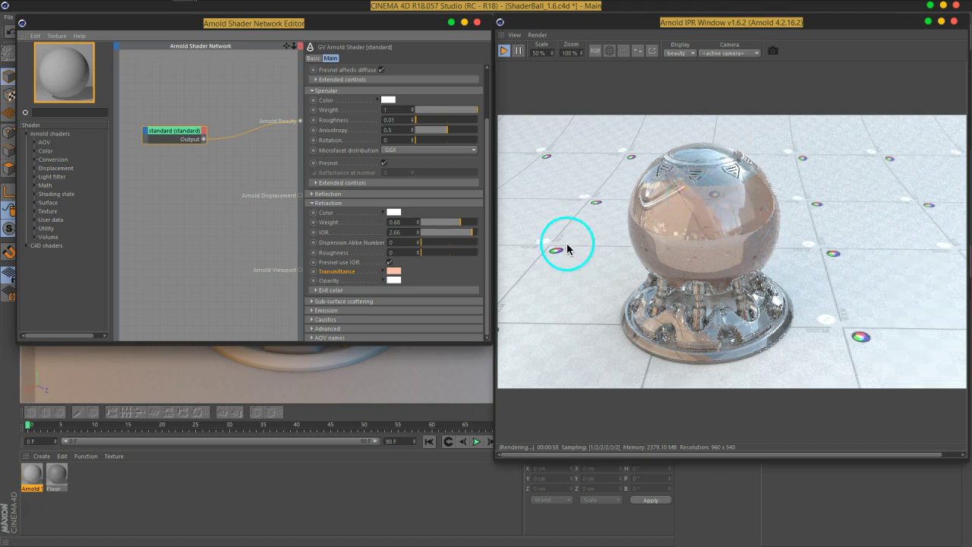
- Collapse Refraction and expand Sub-surface scattering, showing weight 0 and radius 10 cm
{"action": "left_click", "coordinate": [329, 204]}
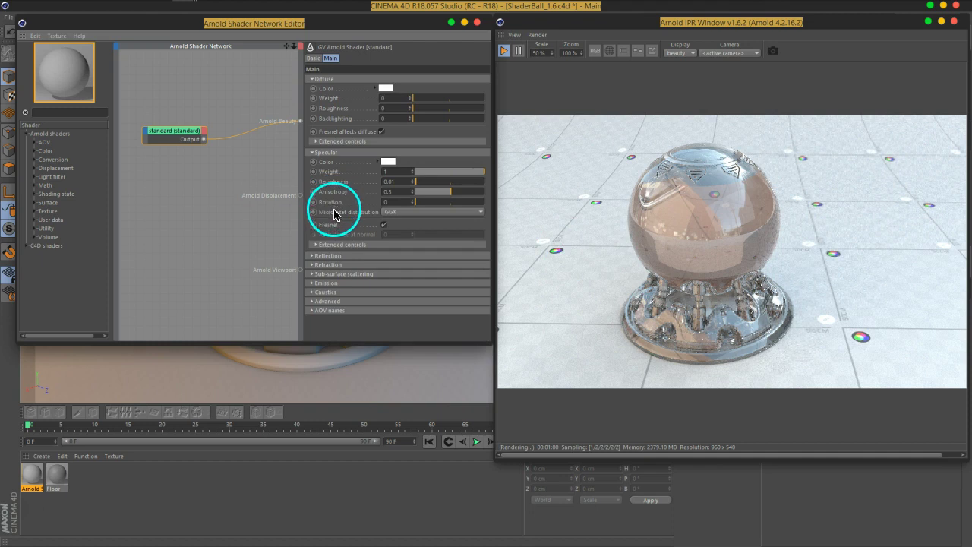
{"action": "left_click", "coordinate": [331, 274]}
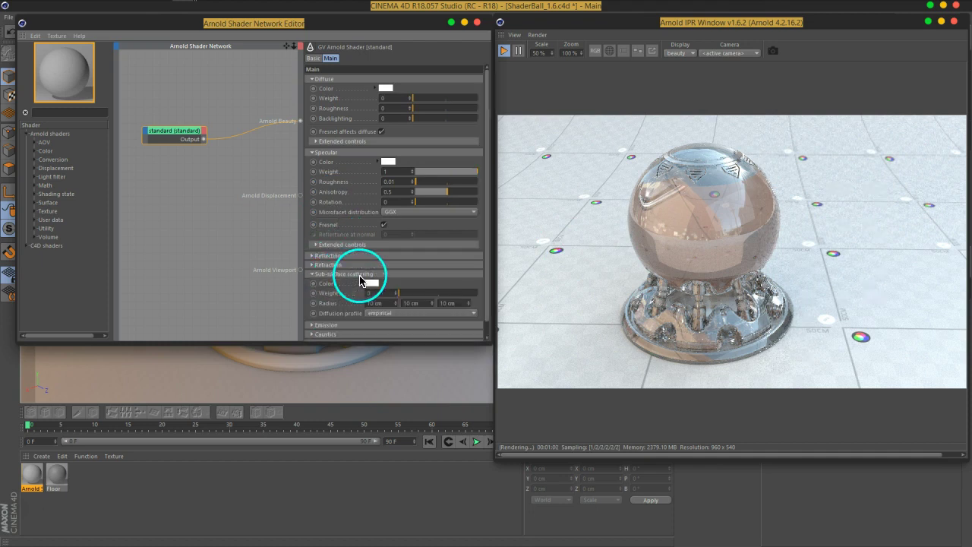
{"action": "scroll", "coordinate": [429, 275], "scroll_direction": "down", "scroll_amount": 1}
{"action": "scroll", "coordinate": [434, 258], "scroll_direction": "down", "scroll_amount": 1}
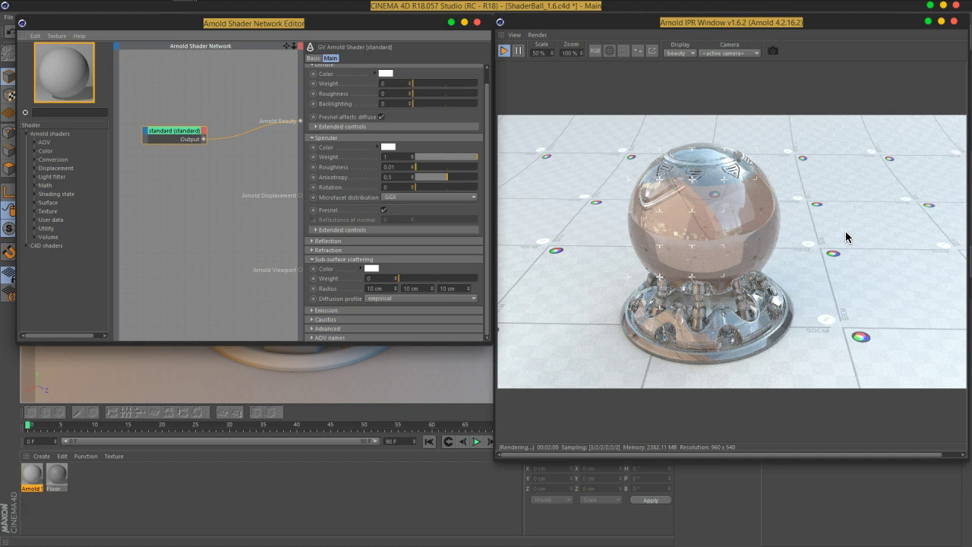
- Reopen the Refraction section and raise its roughness to 0.46 for a frosted glass look
{"action": "left_click", "coordinate": [842, 226]}
{"action": "left_click", "coordinate": [839, 229]}
{"action": "left_click", "coordinate": [333, 251]}
{"action": "scroll", "coordinate": [428, 321], "scroll_direction": "down", "scroll_amount": 1}
{"action": "left_click_drag", "start_coordinate": [423, 278], "coordinate": [447, 278]}
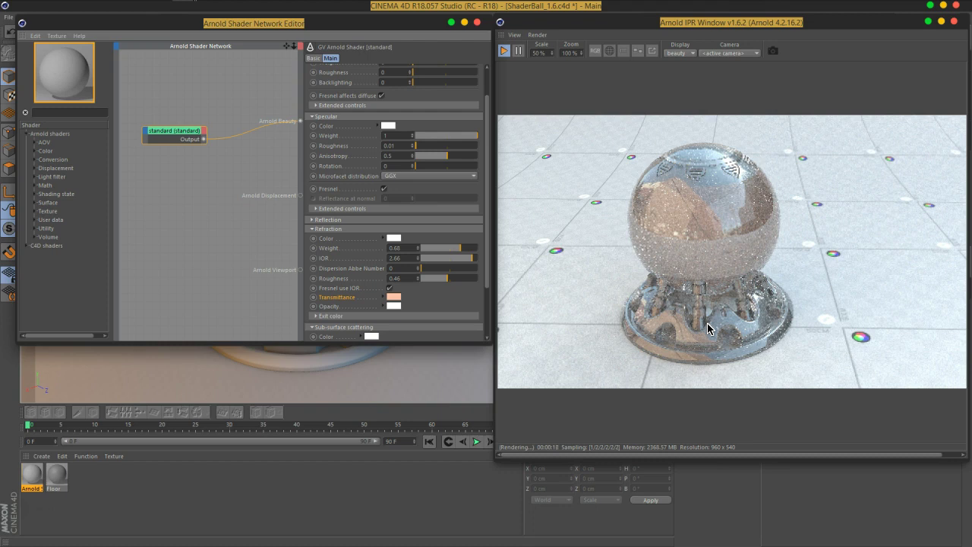
{"action": "left_click", "coordinate": [715, 277]}
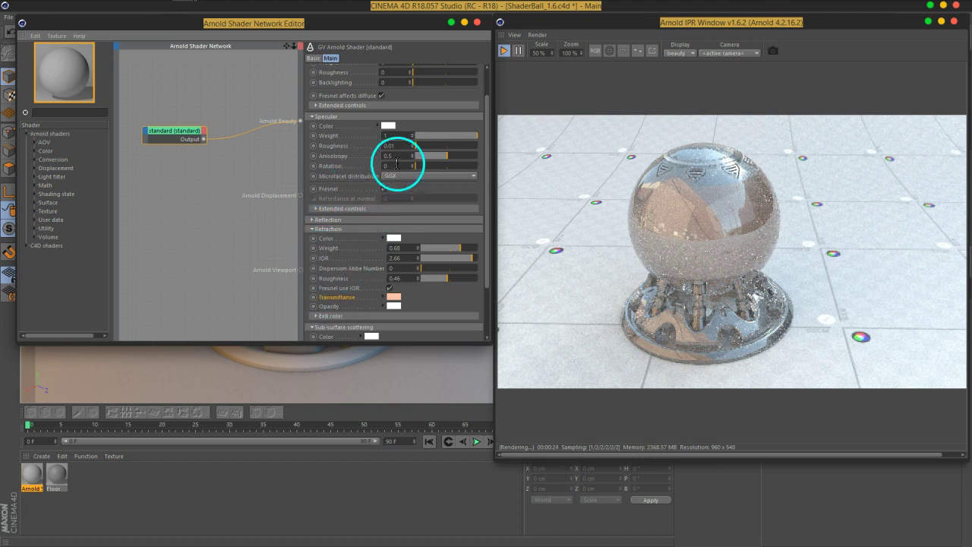
{"action": "scroll", "coordinate": [455, 262], "scroll_direction": "down", "scroll_amount": 2}
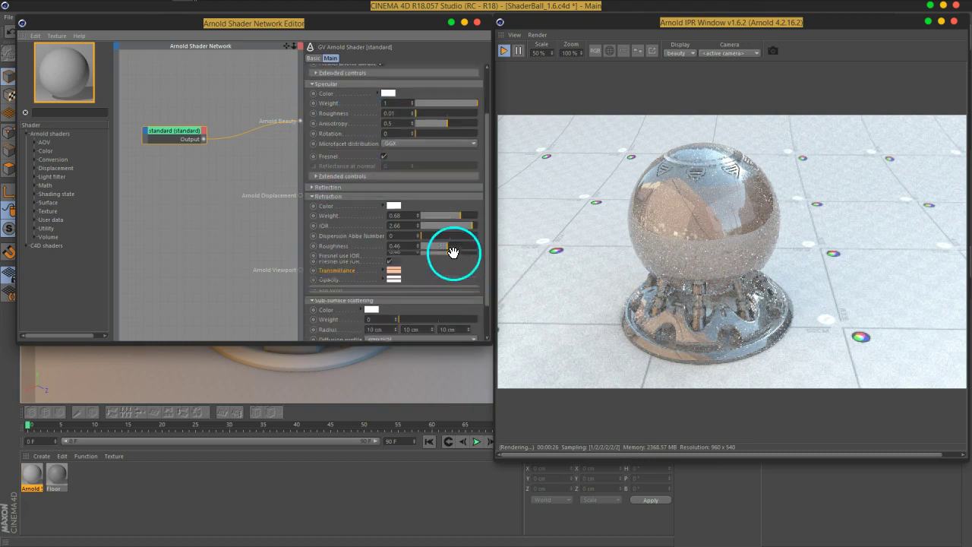
{"action": "scroll", "coordinate": [453, 236], "scroll_direction": "down", "scroll_amount": 1}
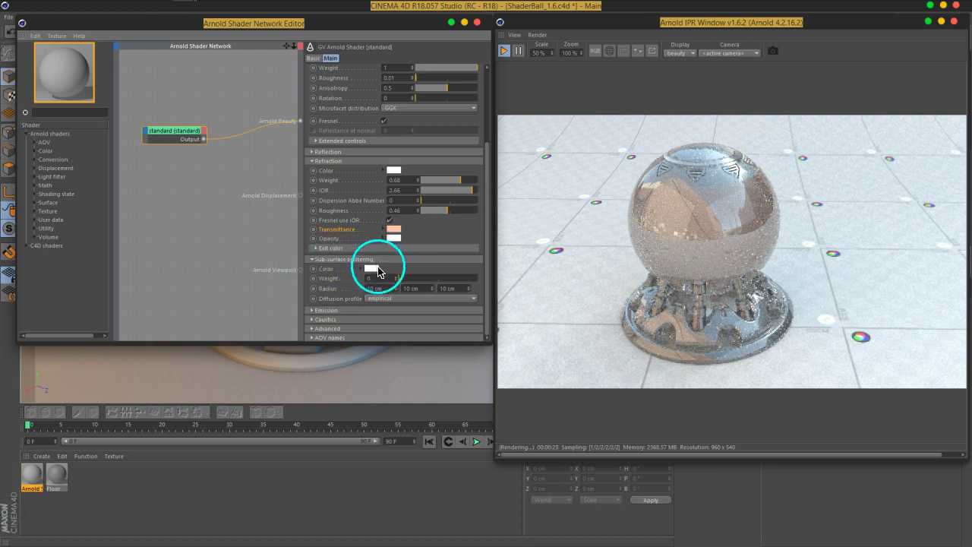